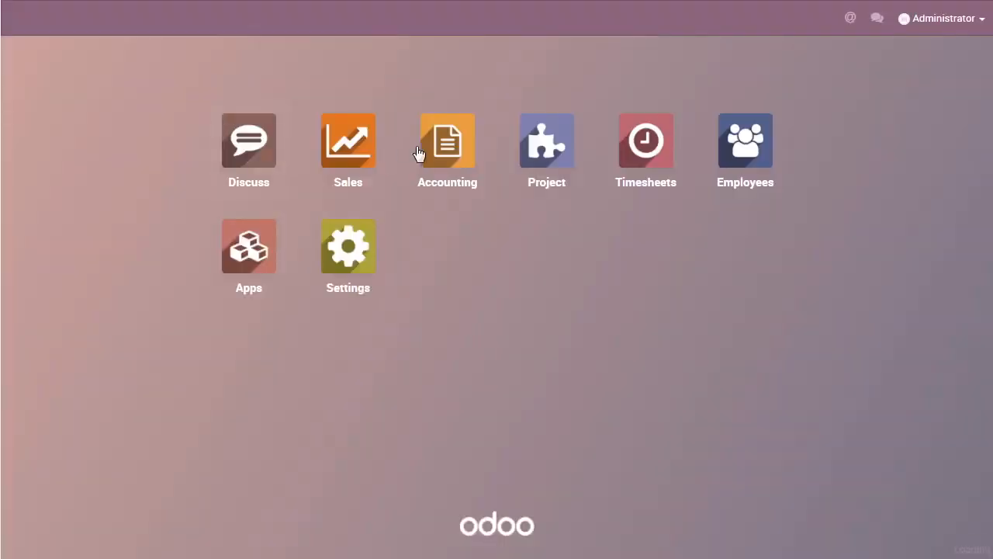
click(419, 153)
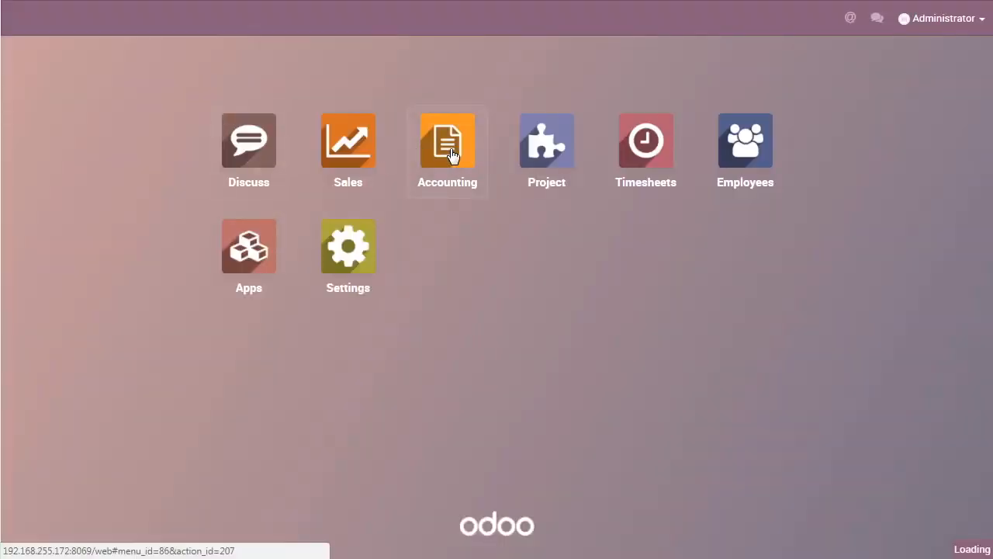
click(457, 34)
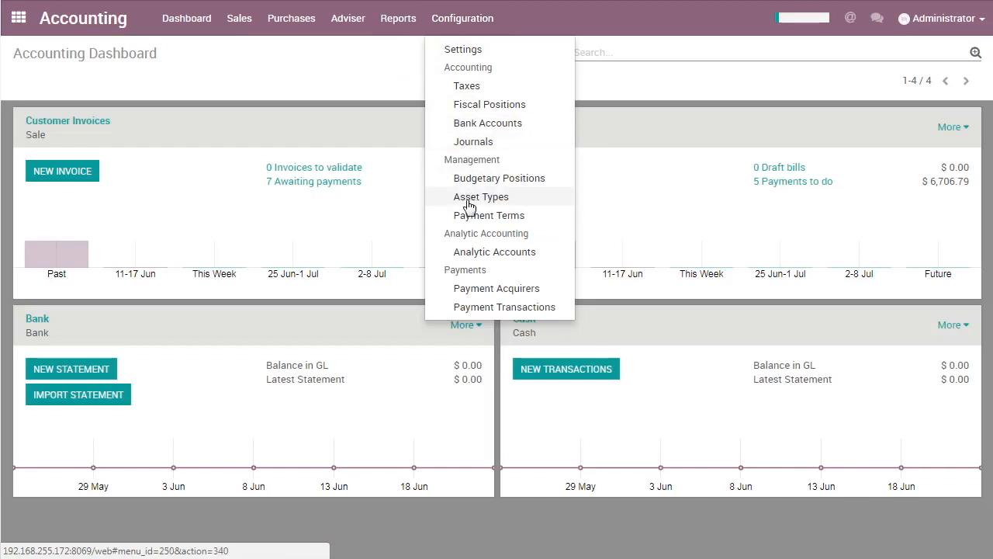
click(348, 26)
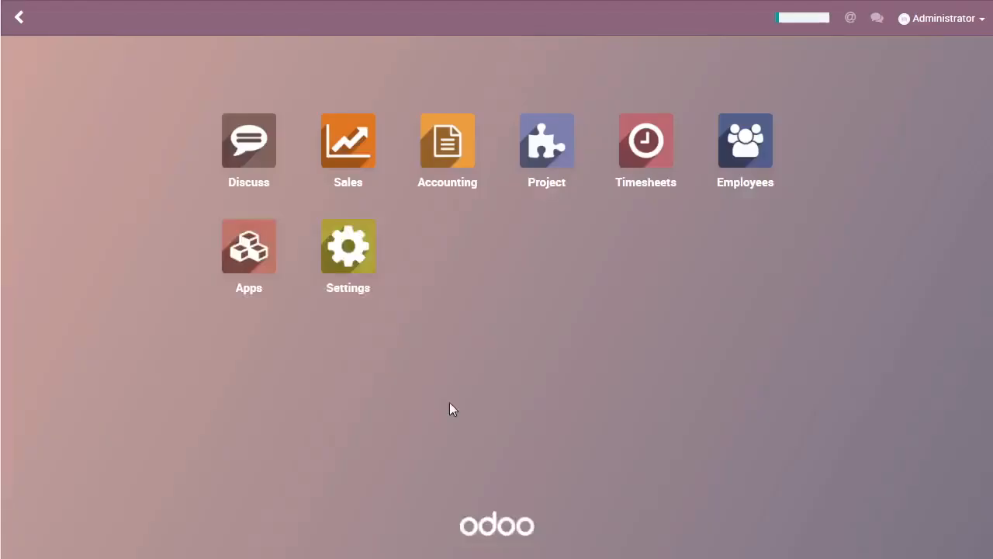
Step: Create a new asset type in Accounting and name it Computers 3Y
click(454, 183)
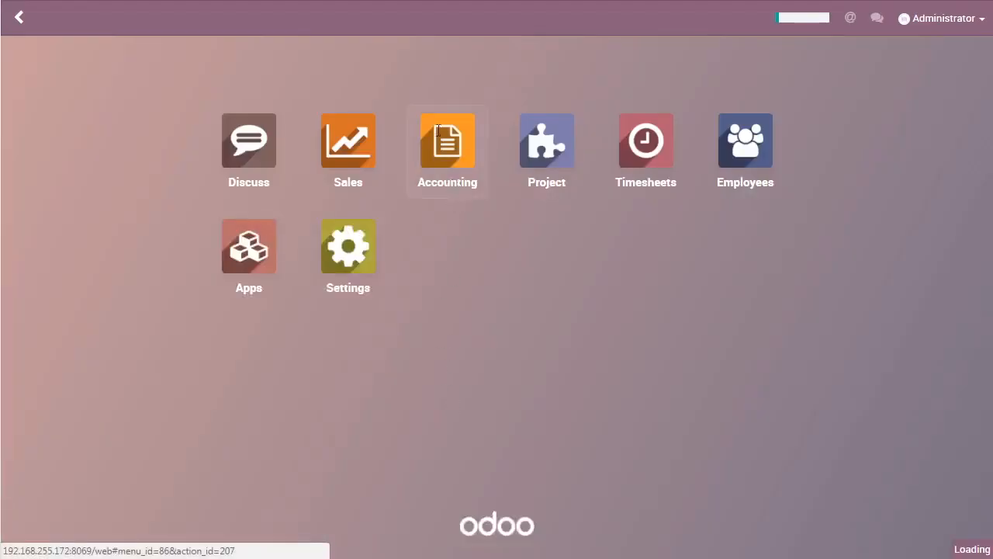
click(457, 34)
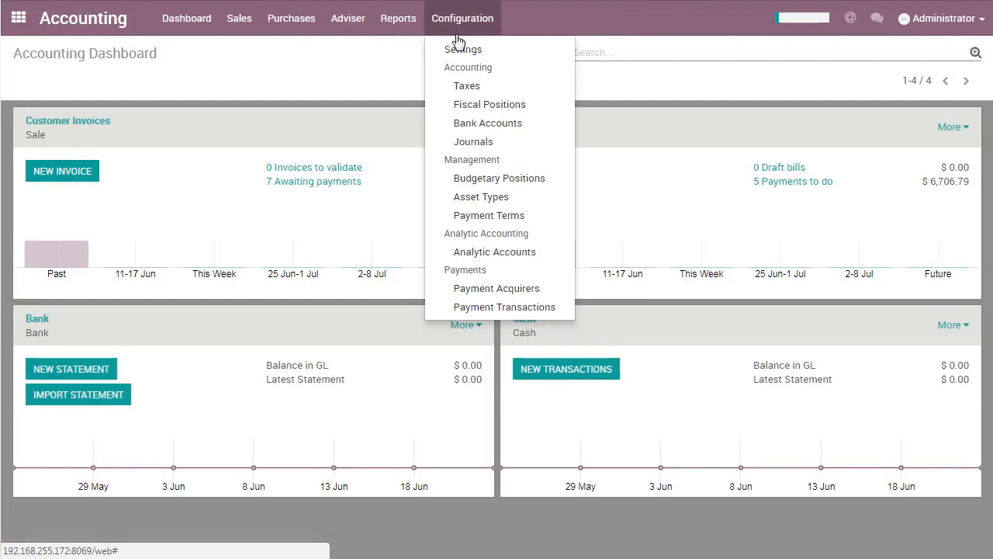
click(471, 201)
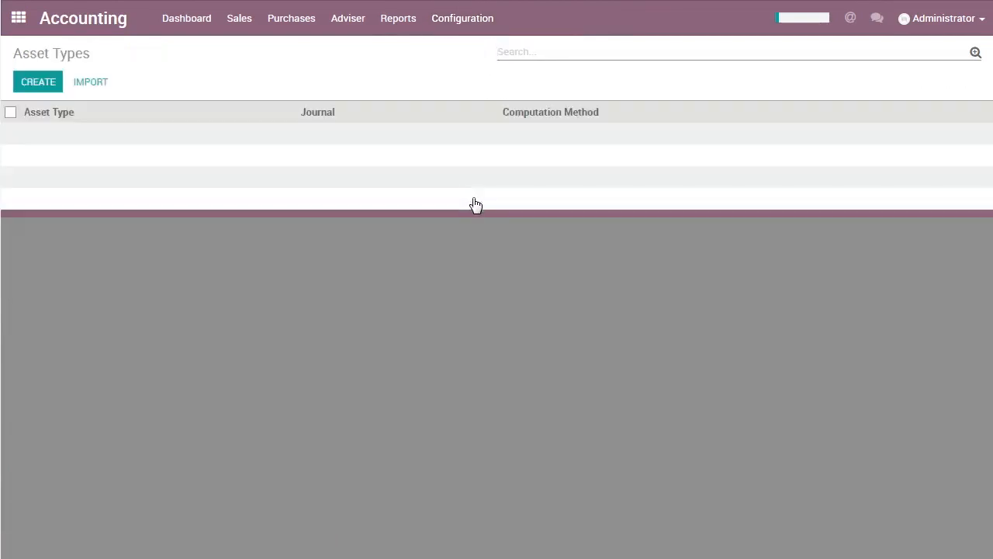
click(39, 82)
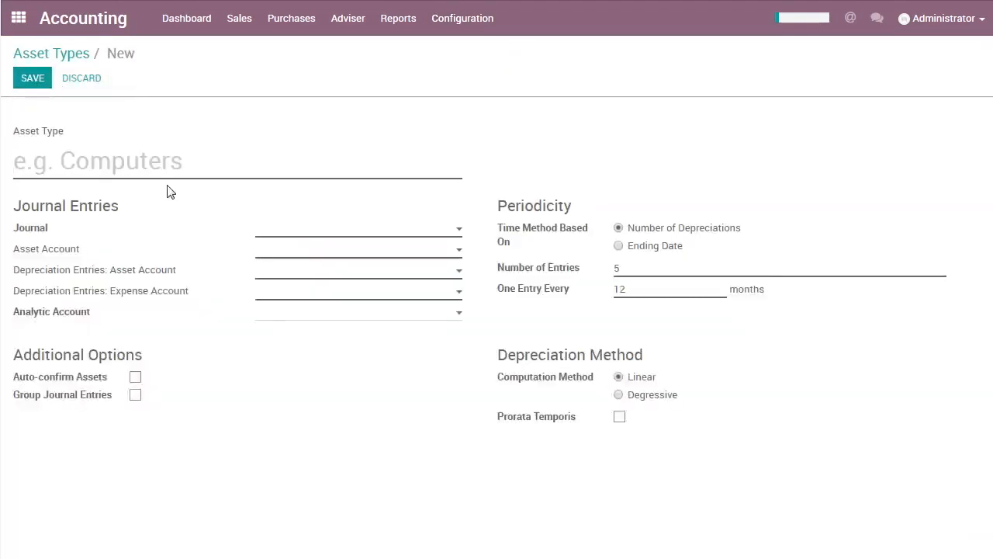
text(Computers )
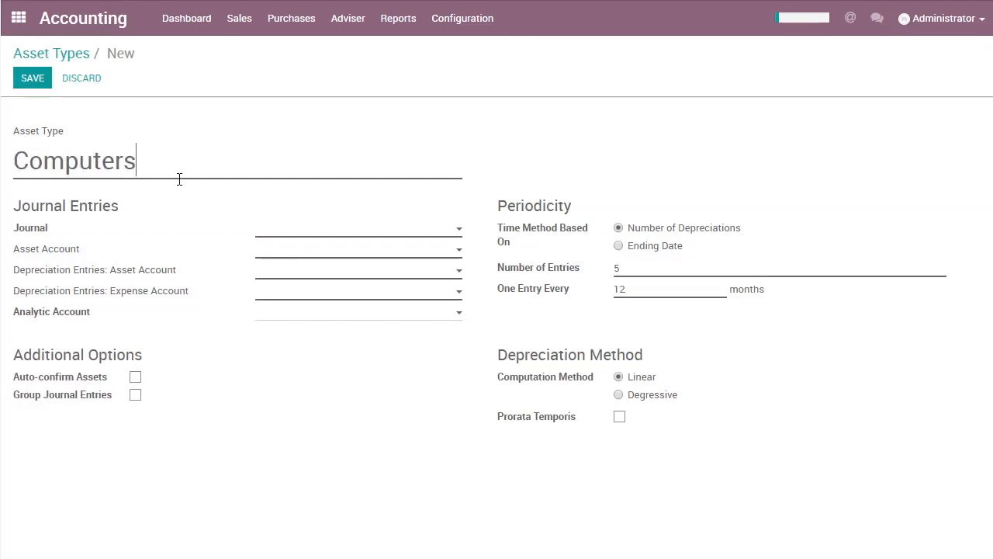
text(3D)
key(BackSpace)
text(Y)
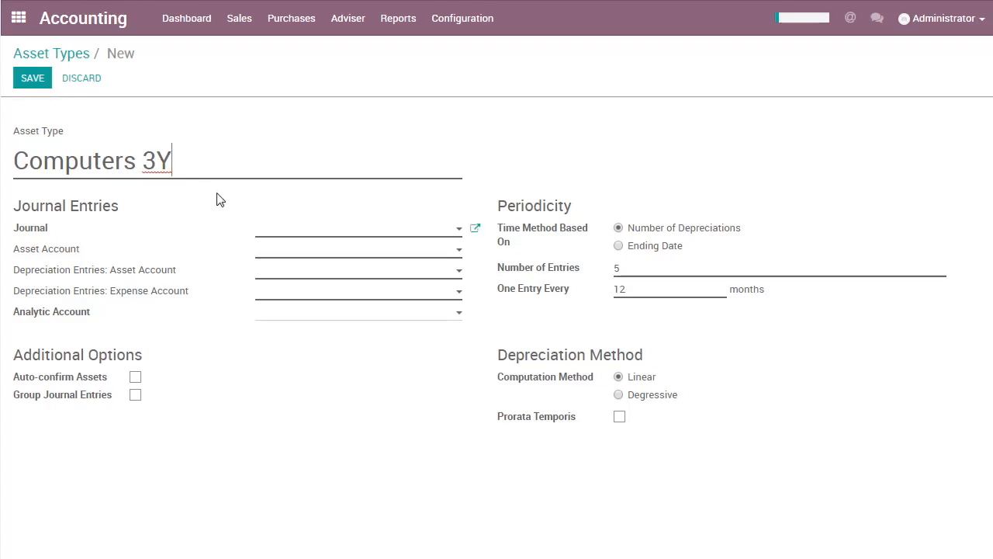
Step: Set the asset type's journal to Miscellaneous Operations (USD) and its asset account to 100100 Computers
click(269, 230)
text(Misc)
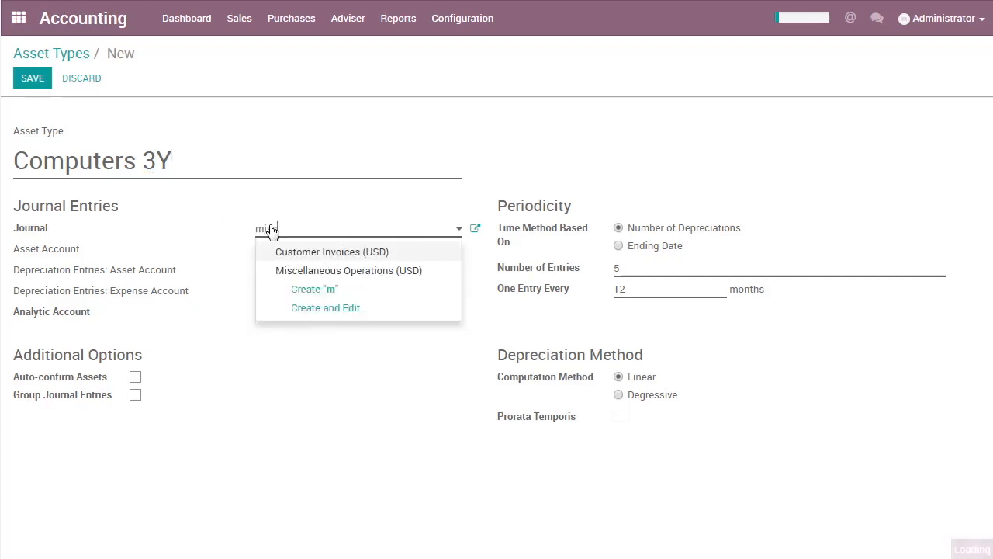
key(Return)
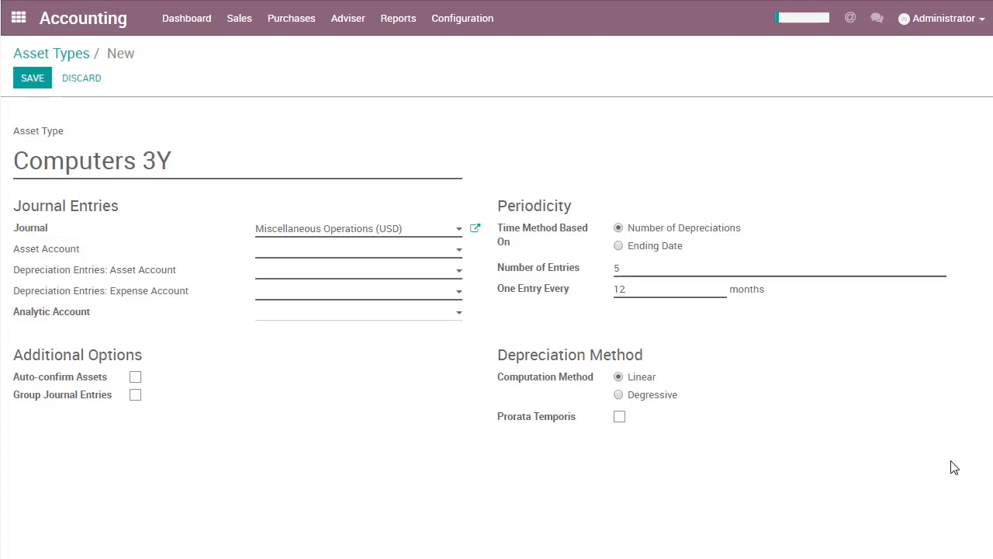
click(266, 257)
text(100)
key(Down)
key(Return)
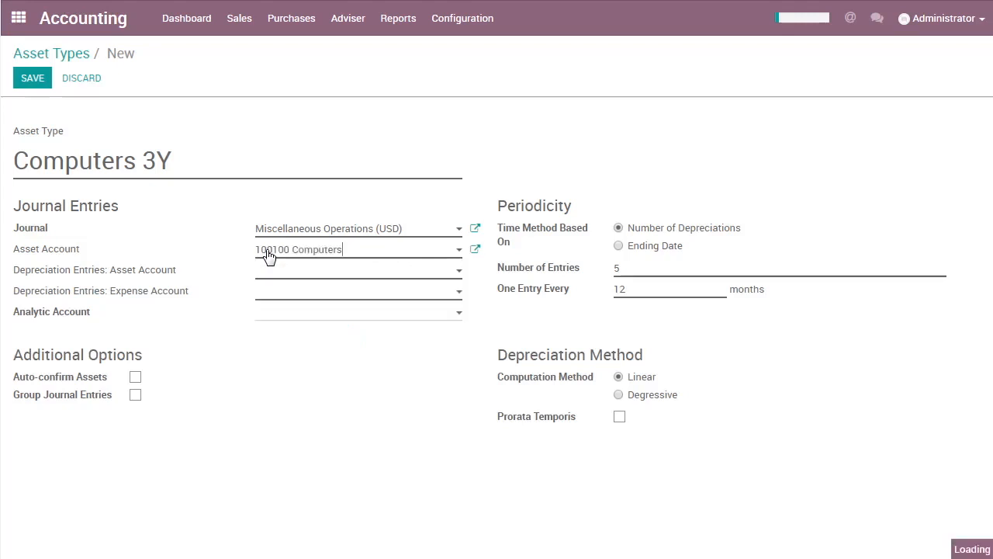
Step: Set the depreciation entries' asset account to 100900 Computers Amortization and expense account to 212230 Depreciation of computers
drag(343, 269, 237, 277)
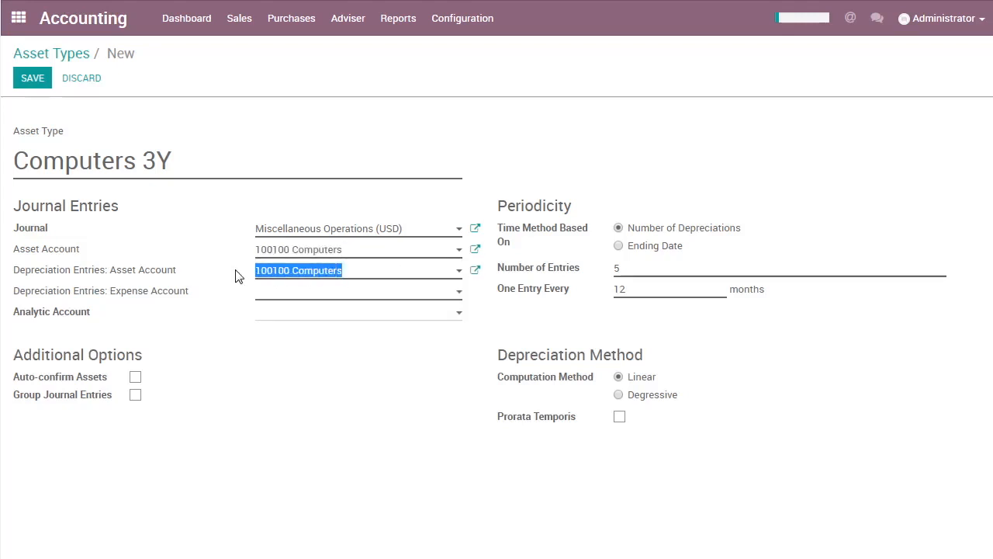
text(1009)
key(Return)
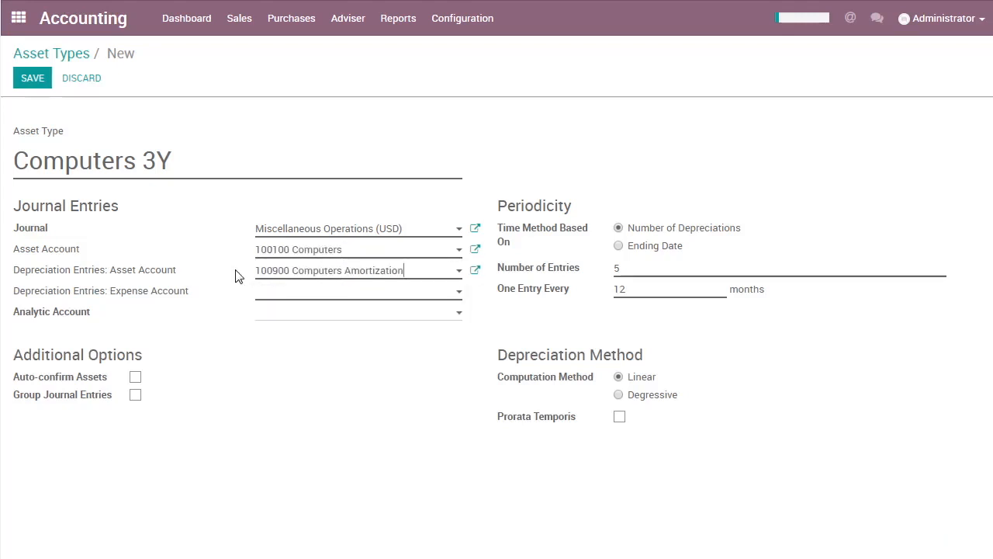
text(depr)
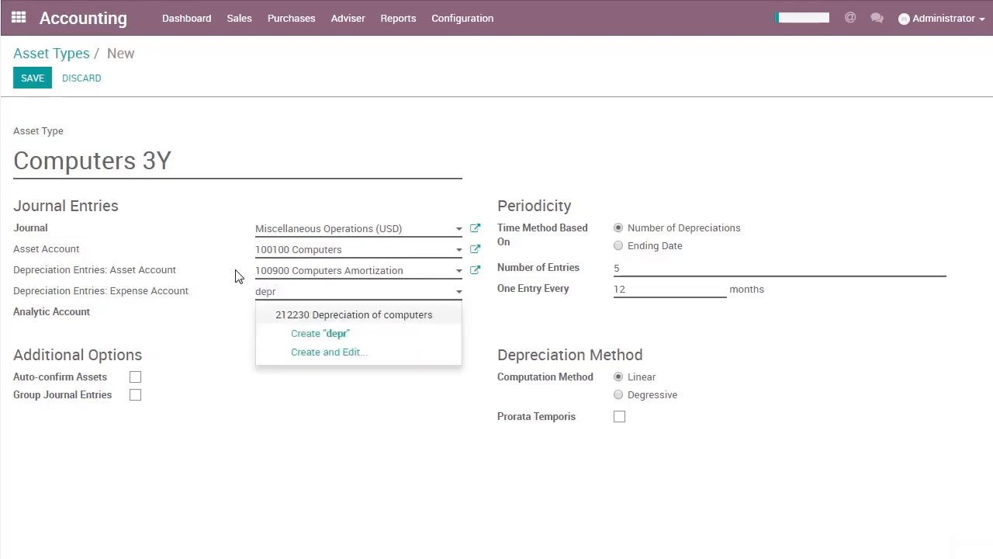
key(Return)
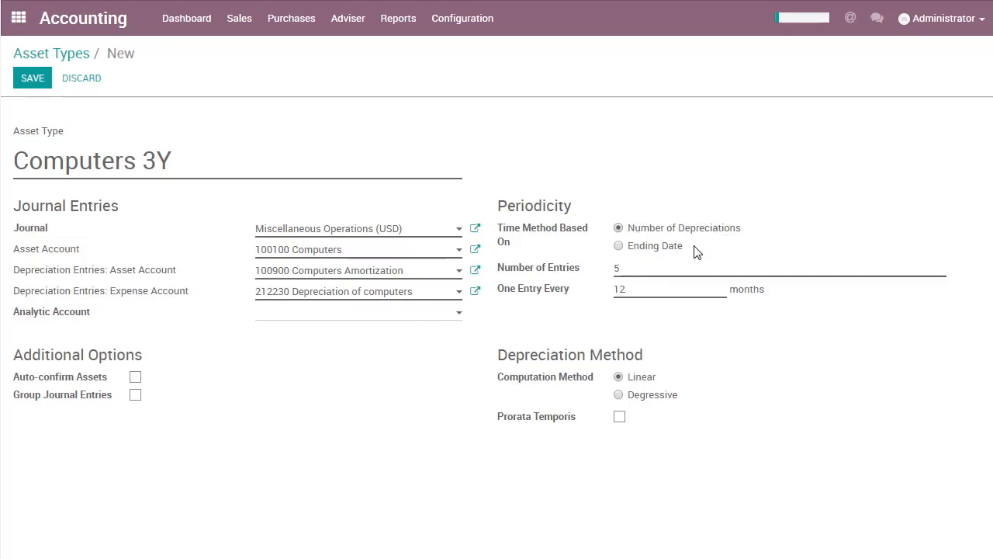
Step: Try the Ending Date time method and switch back to Number of Depreciations
drag(687, 247, 620, 247)
drag(702, 244, 633, 245)
click(620, 247)
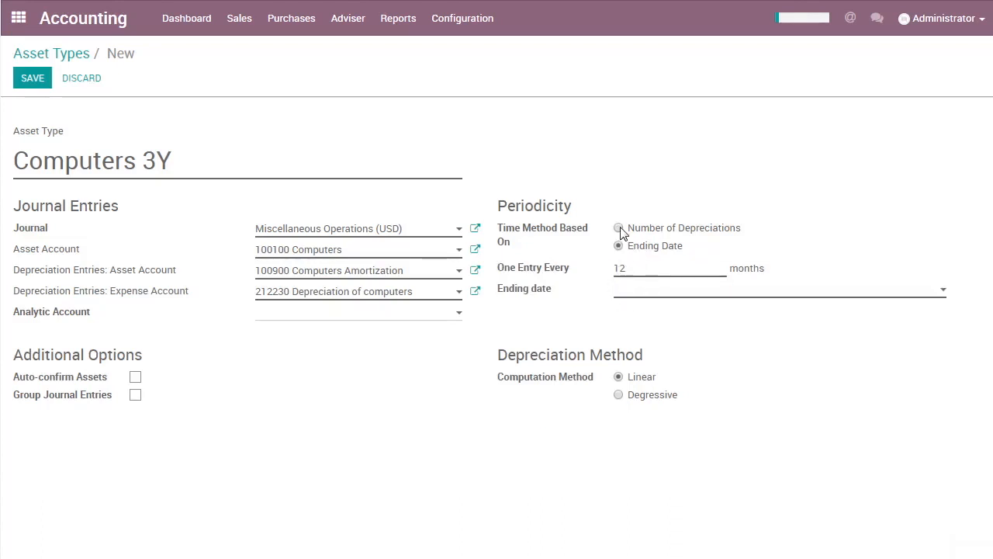
click(619, 229)
Step: Set the periodicity to 36 entries with one entry every 1 month
drag(645, 268, 603, 269)
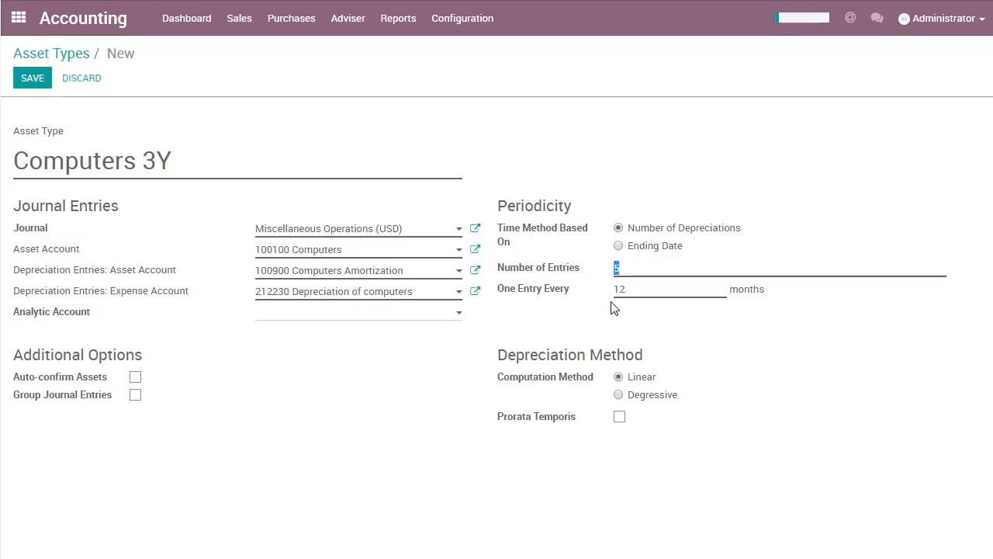
text(36)
key(Tab)
text(1)
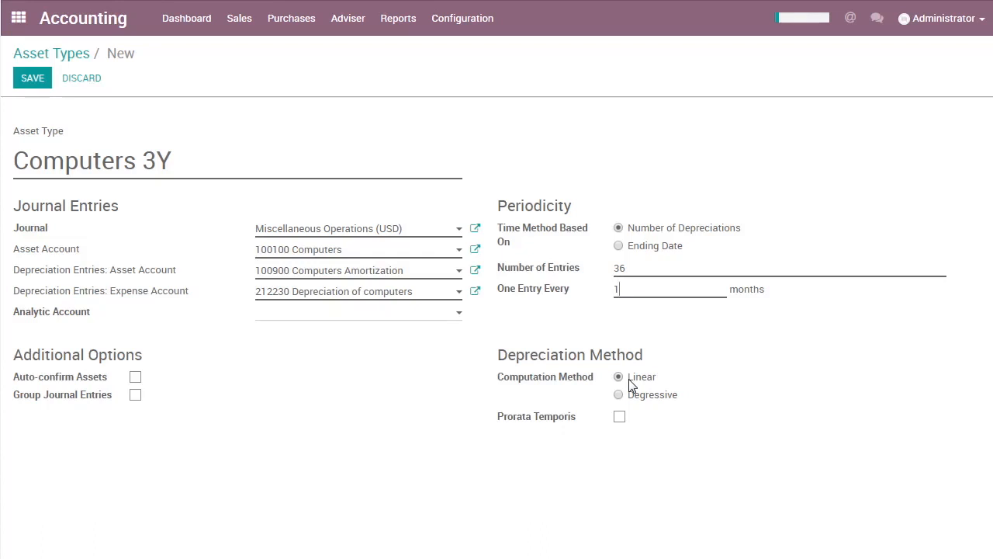
Step: Try the Degressive computation method to view its factor, and switch back to Linear
click(631, 400)
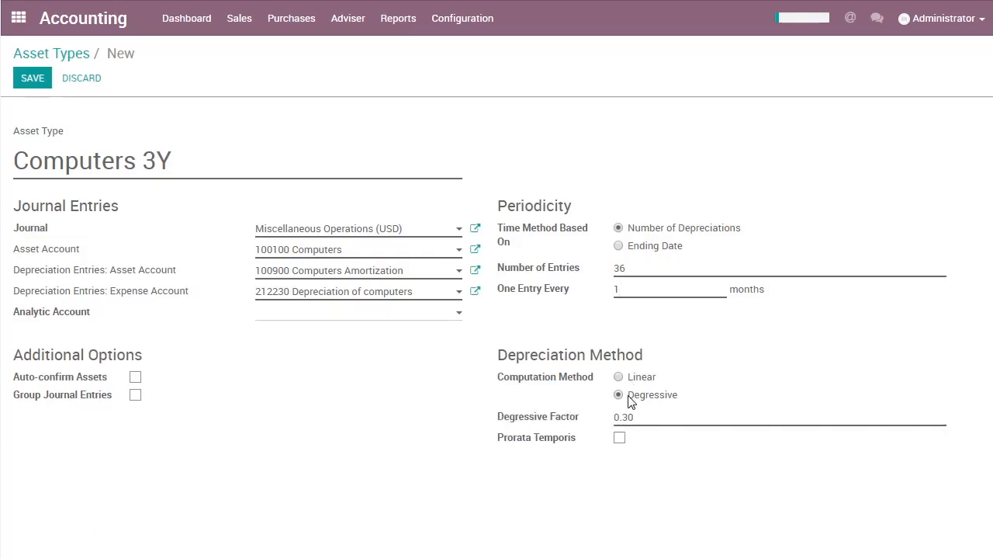
drag(637, 417, 595, 417)
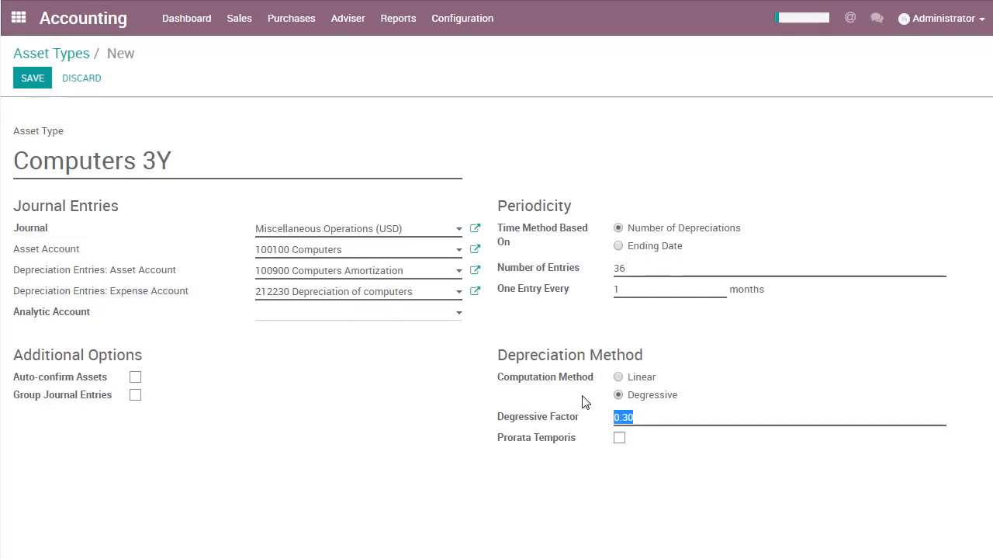
click(649, 413)
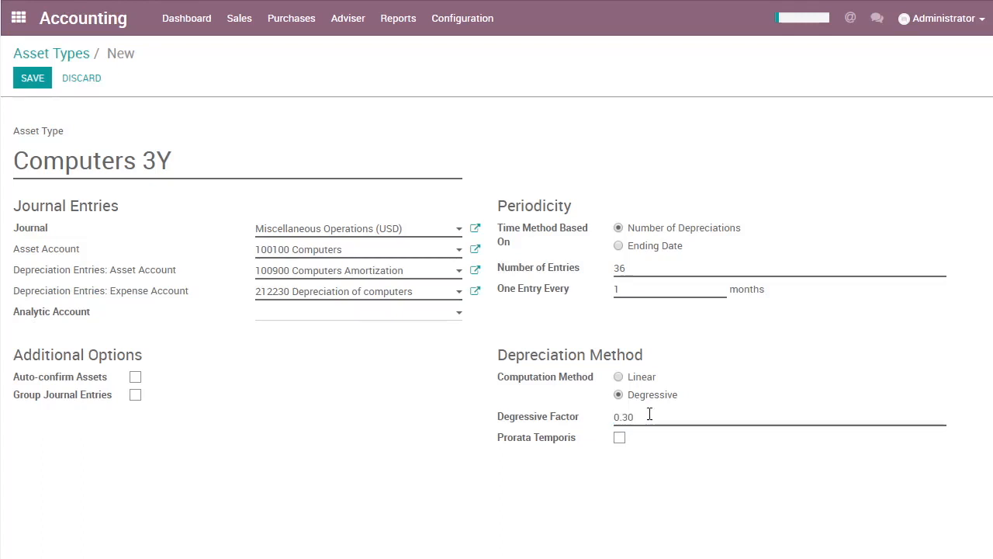
click(619, 378)
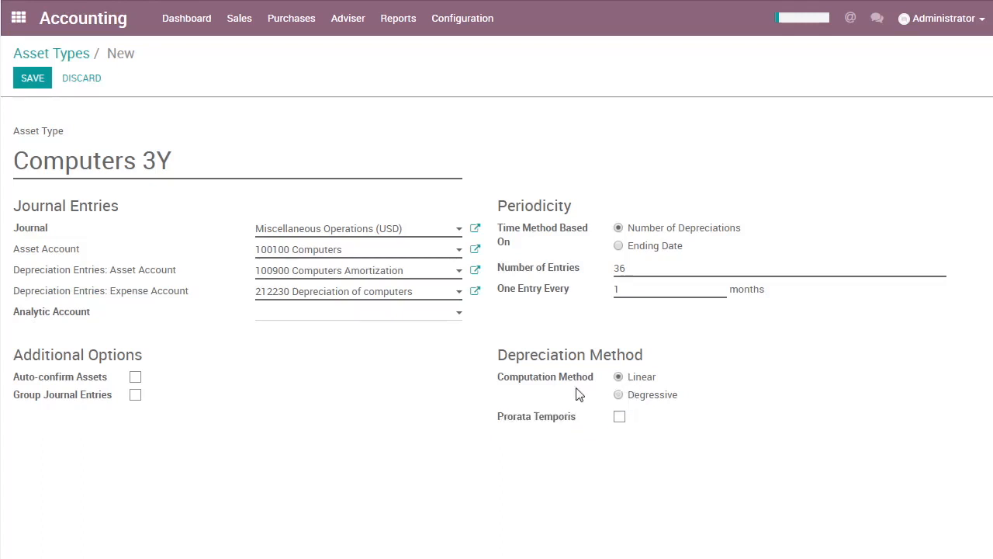
Step: Save the Computers 3Y asset type and leave its form
click(30, 80)
click(39, 58)
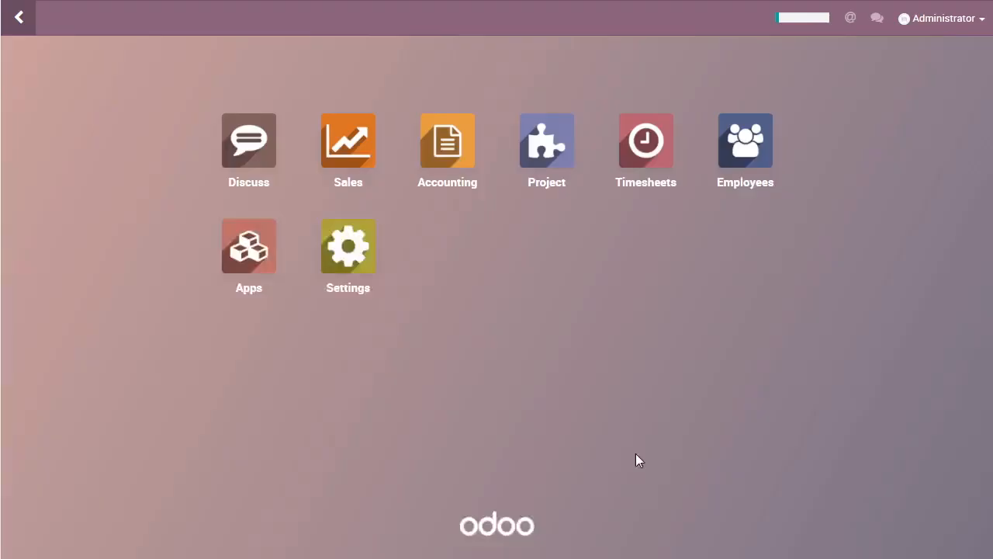
Step: Open the list of assets in Accounting and start a new asset record
click(458, 183)
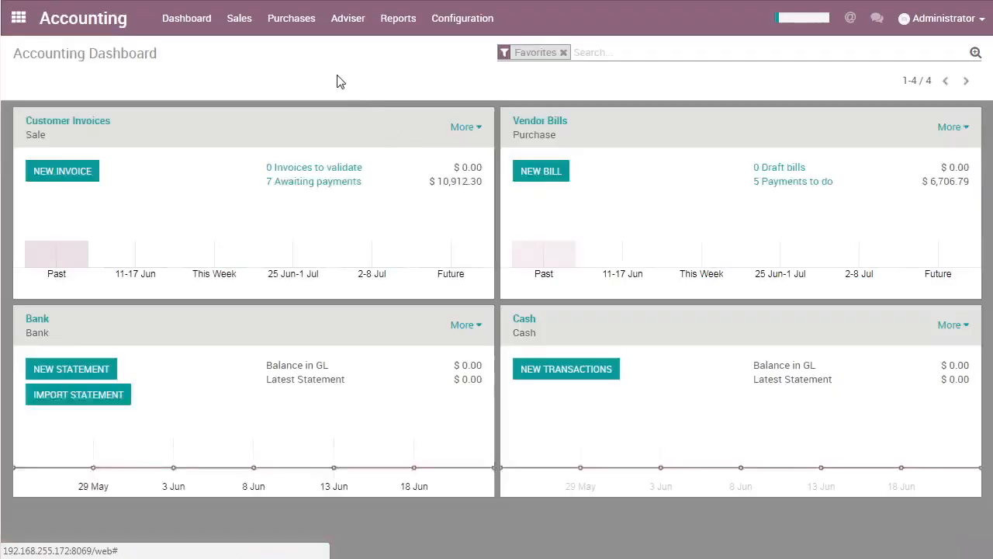
click(366, 29)
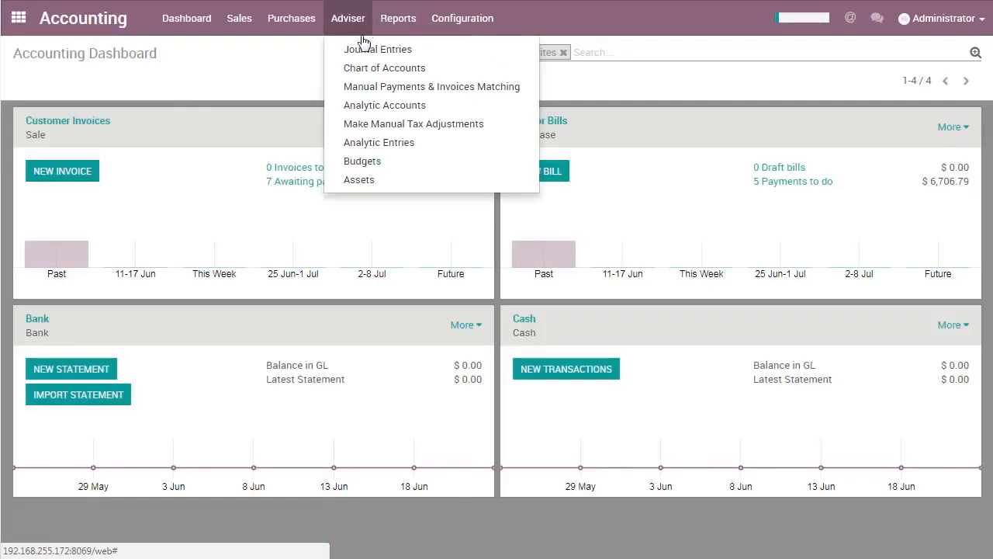
click(380, 183)
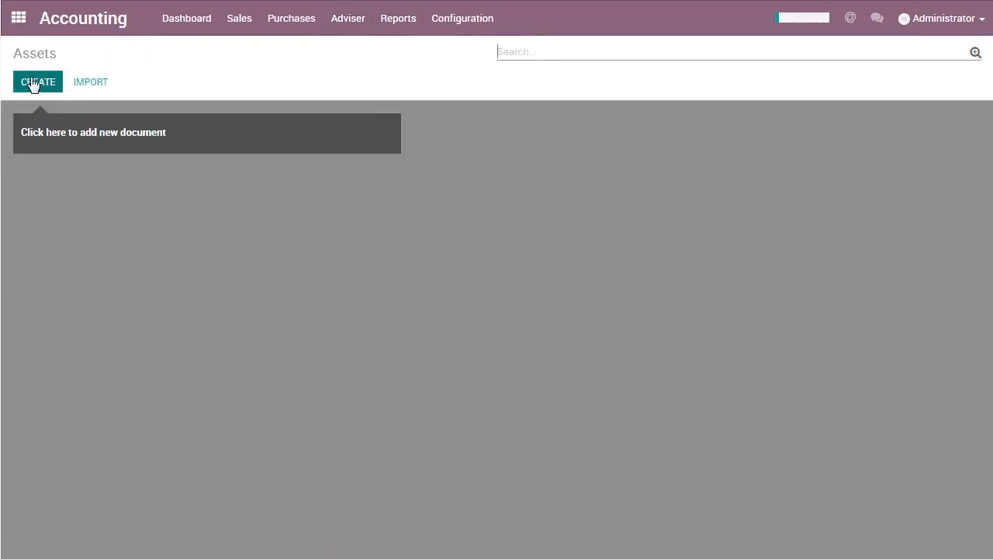
click(33, 83)
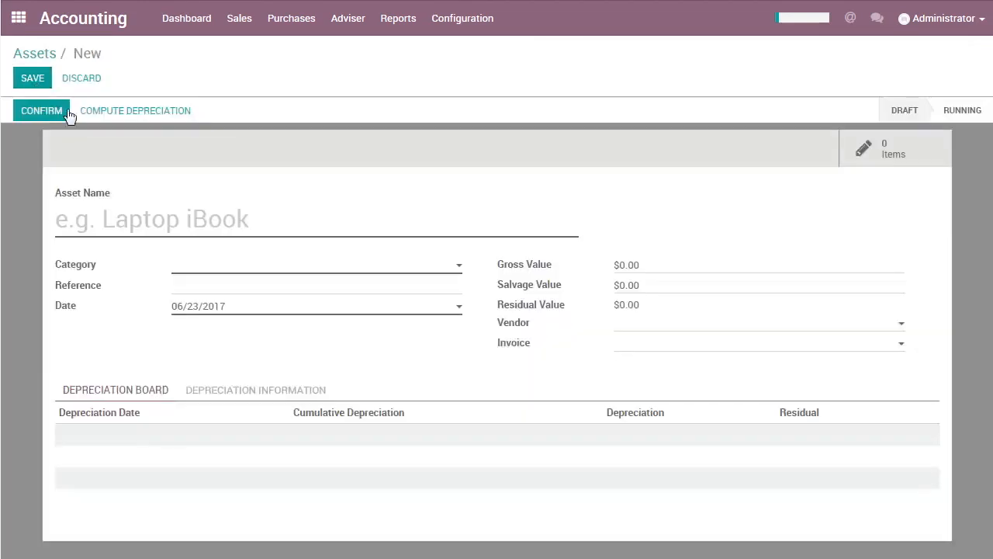
Step: Name the new asset HP ProBook 430 and assign it to the Computers 3Y category
click(208, 221)
text(HP)
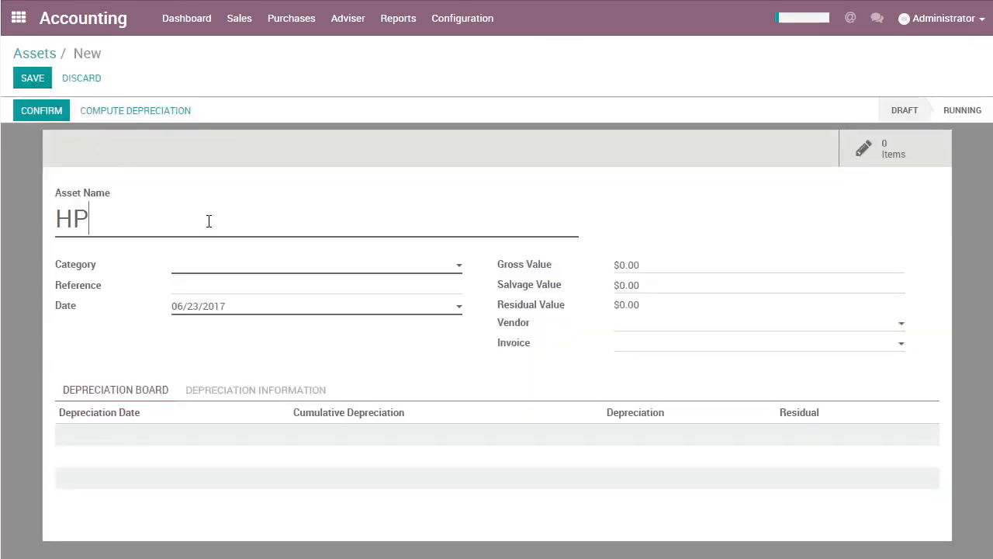
text( Prob)
key(BackSpace)
text(Book )
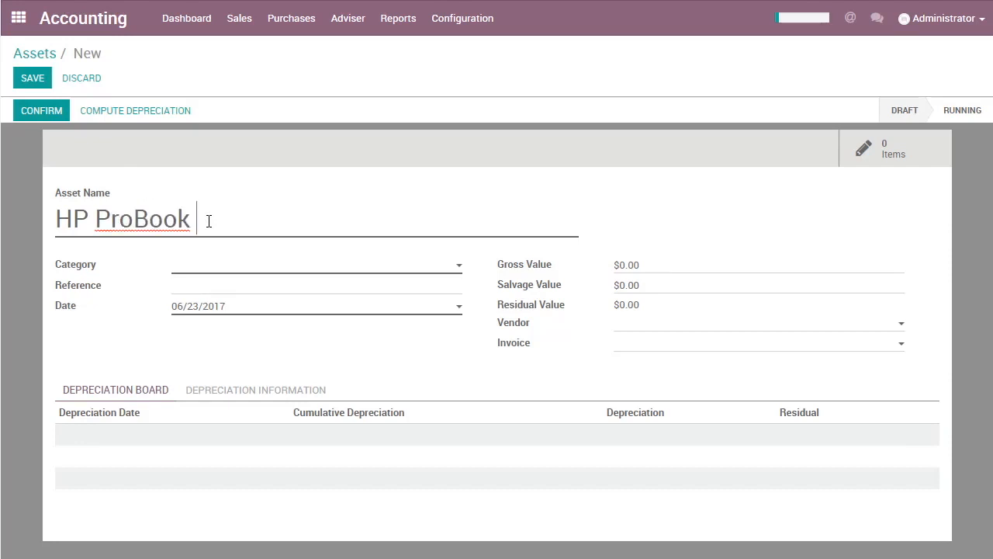
text(430)
key(Tab)
key(Down)
key(Return)
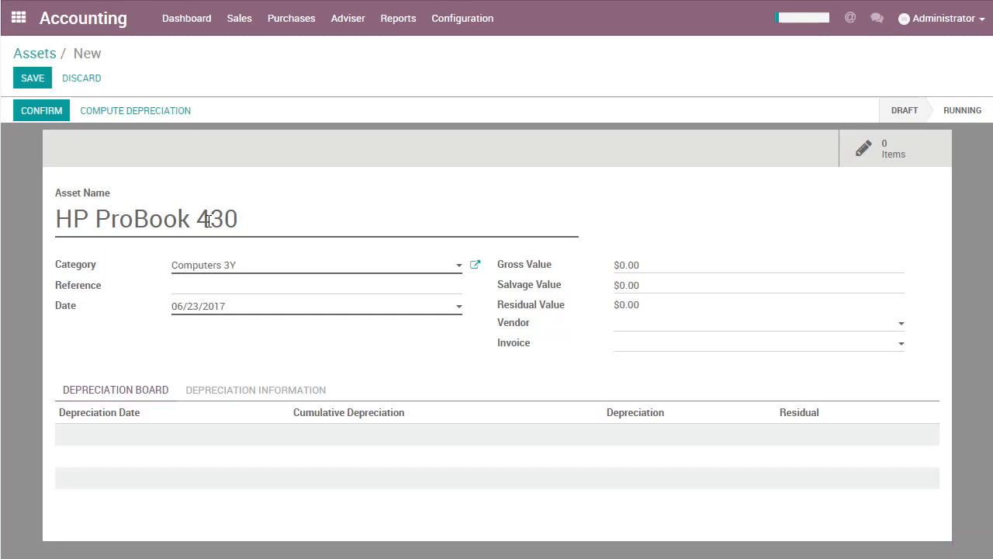
Step: Review the asset's depreciation information and its category's settings, and return to the depreciation board
click(246, 268)
click(268, 388)
scroll(237, 390, down, 1)
scroll(237, 390, down, 1)
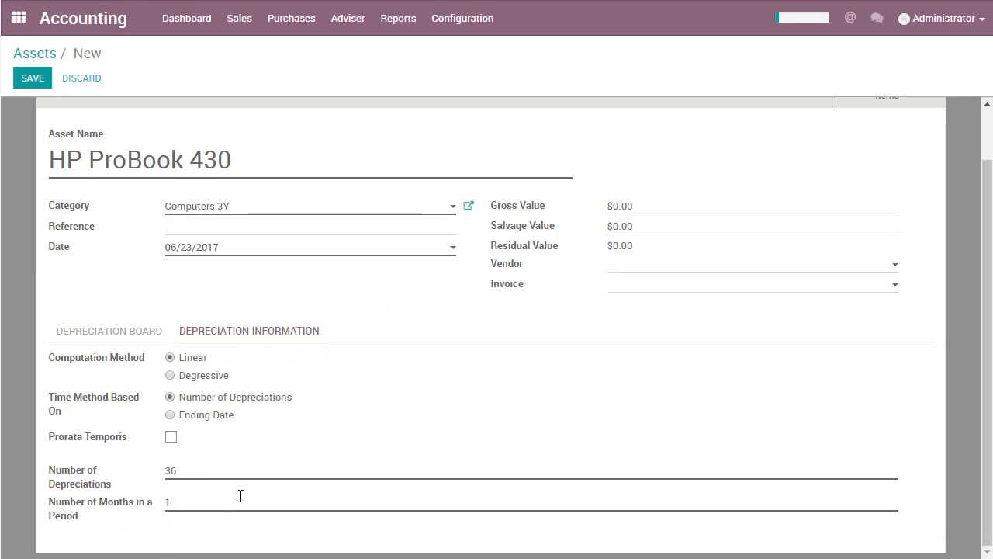
click(468, 205)
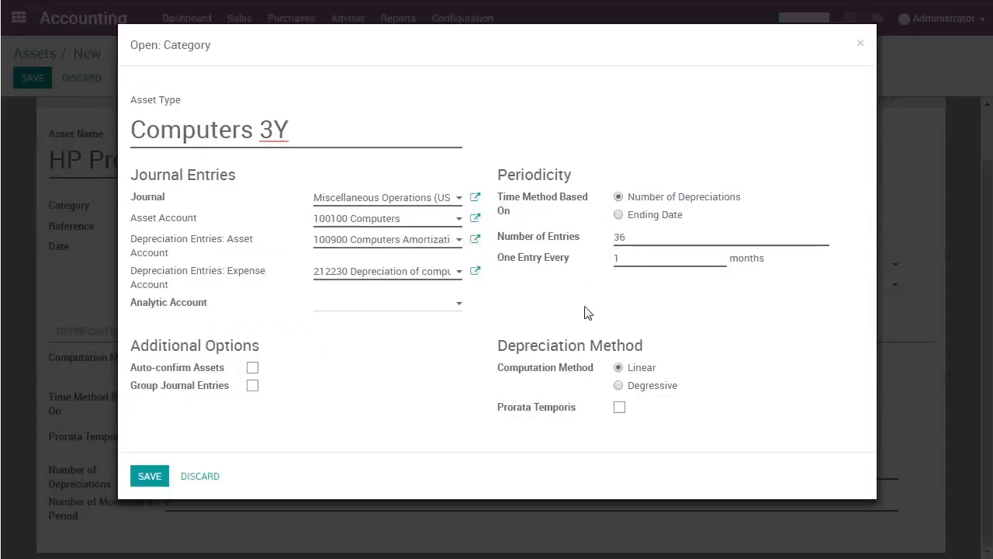
key(Escape)
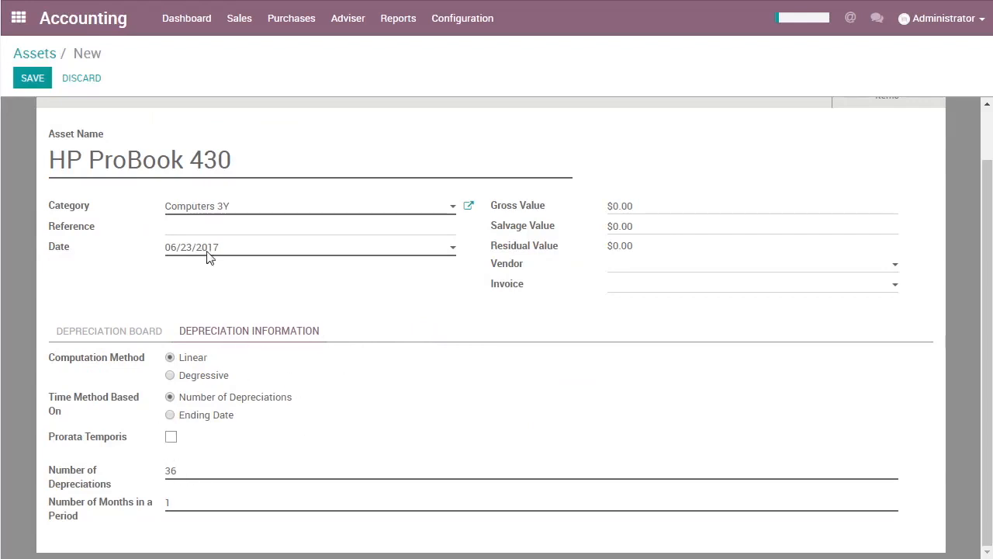
click(109, 332)
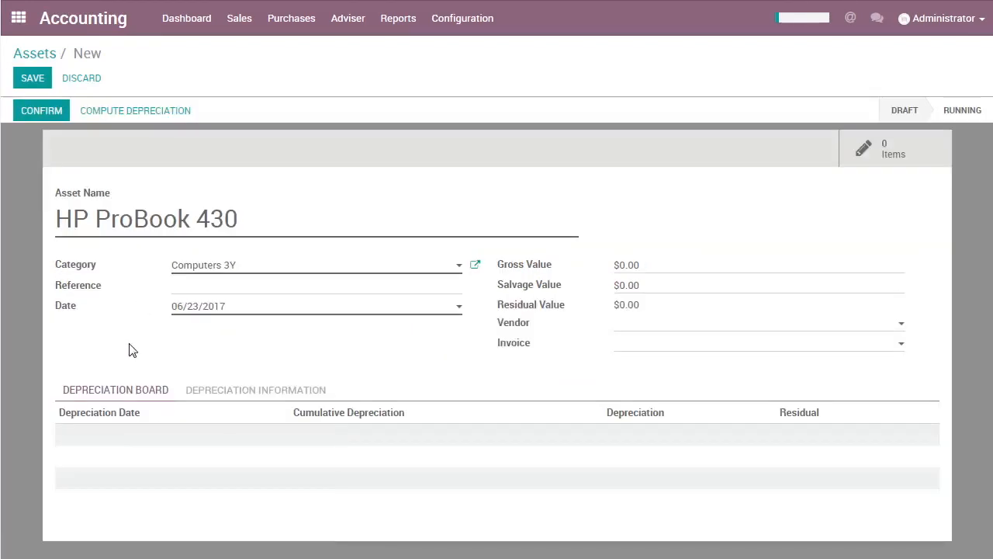
Step: Set the HP ProBook 430 asset's gross value to $650 and its salvage value to $200
click(655, 270)
text(650)
drag(651, 283, 610, 284)
text(20)
key(Tab)
drag(657, 306, 612, 308)
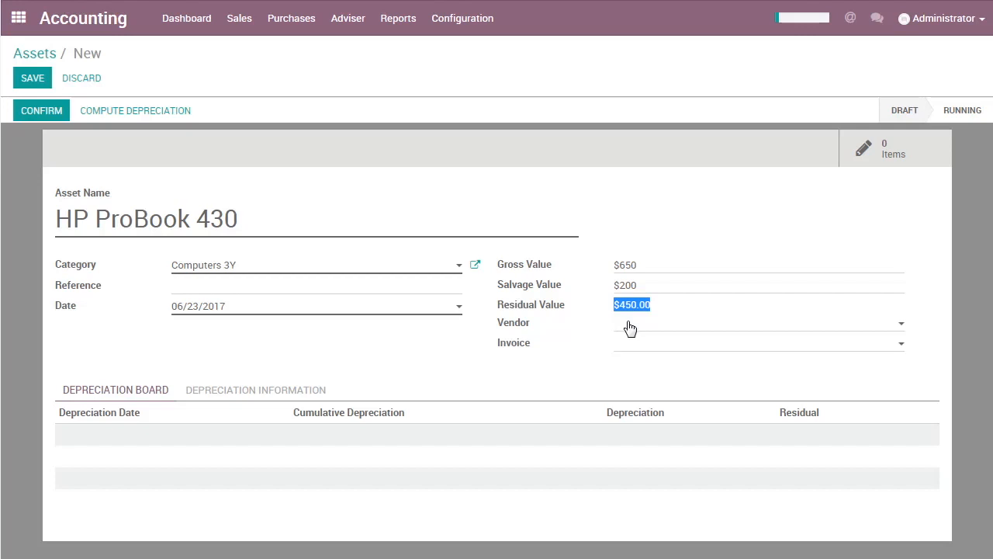
Step: Choose Amazon as the asset's vendor and save the asset record
click(628, 327)
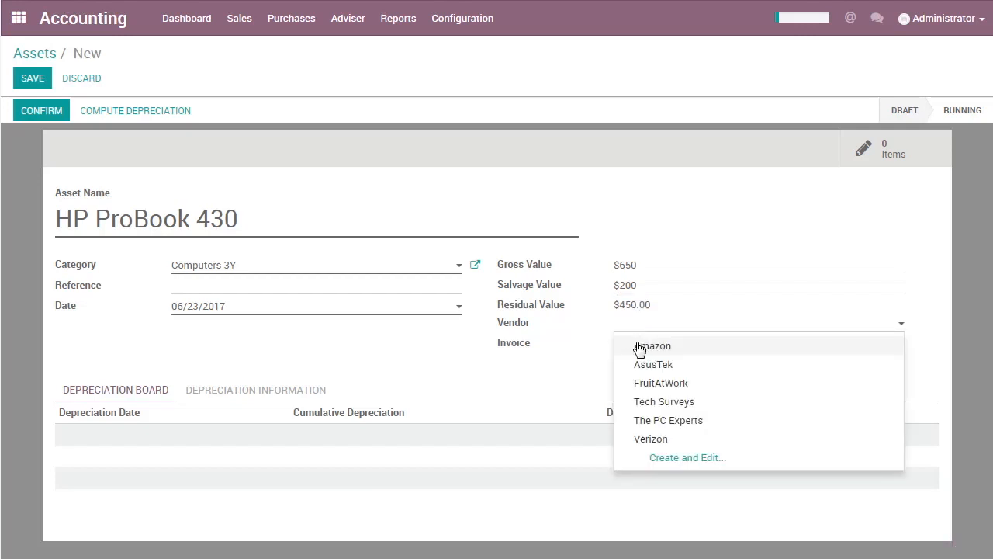
click(640, 346)
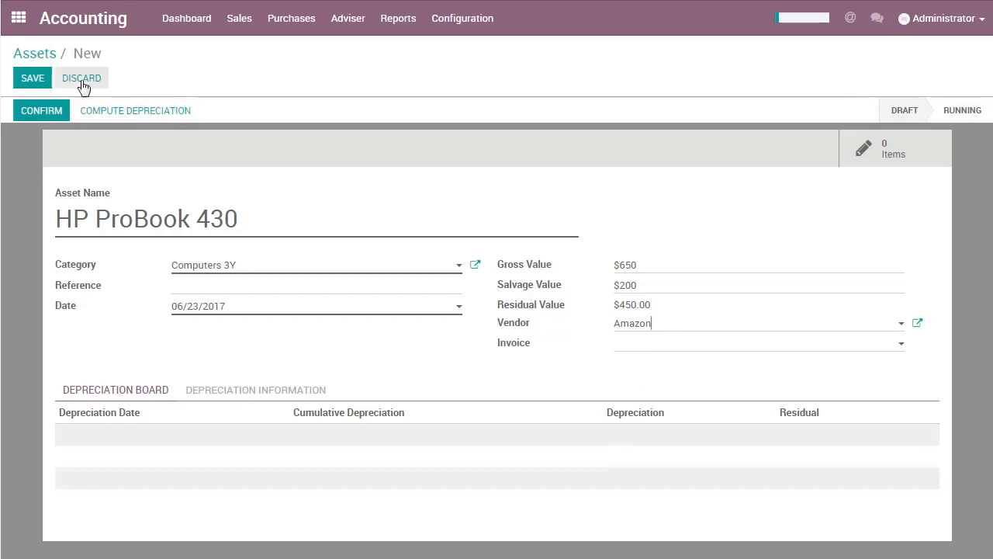
click(32, 79)
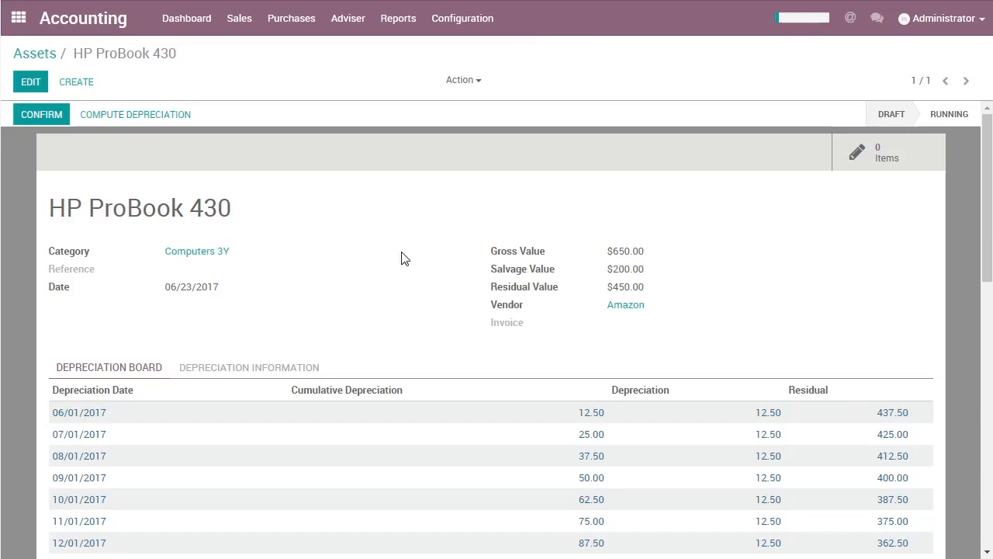
Step: Examine the monthly entries on the HP ProBook 430 depreciation board from the first date to the last
scroll(401, 256, down, 2)
scroll(413, 223, down, 1)
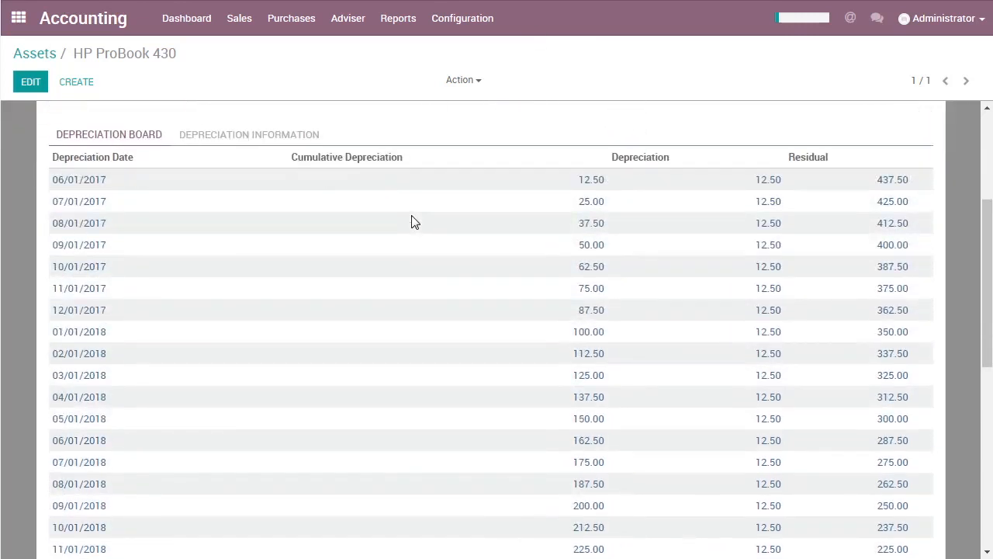
scroll(413, 222, down, 1)
scroll(414, 223, down, 5)
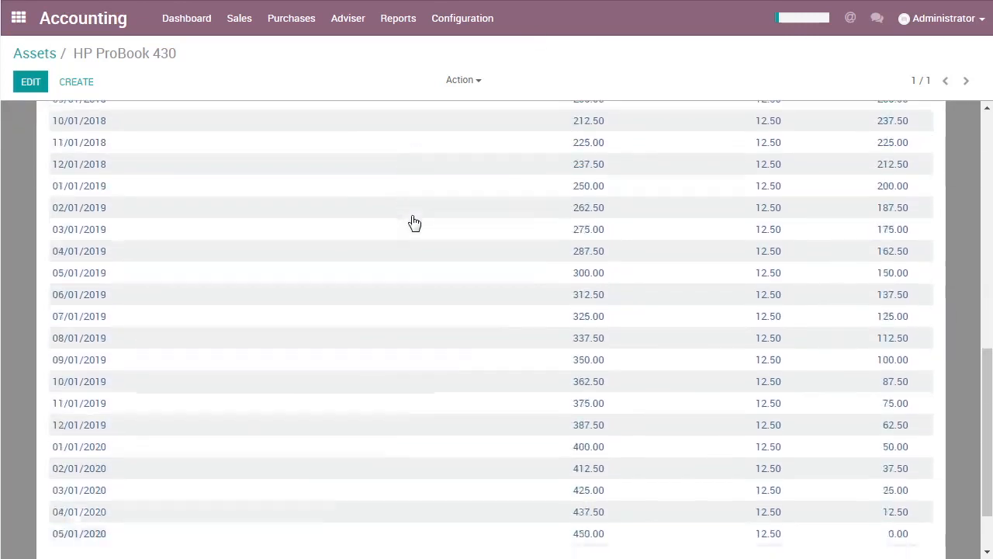
scroll(414, 223, up, 6)
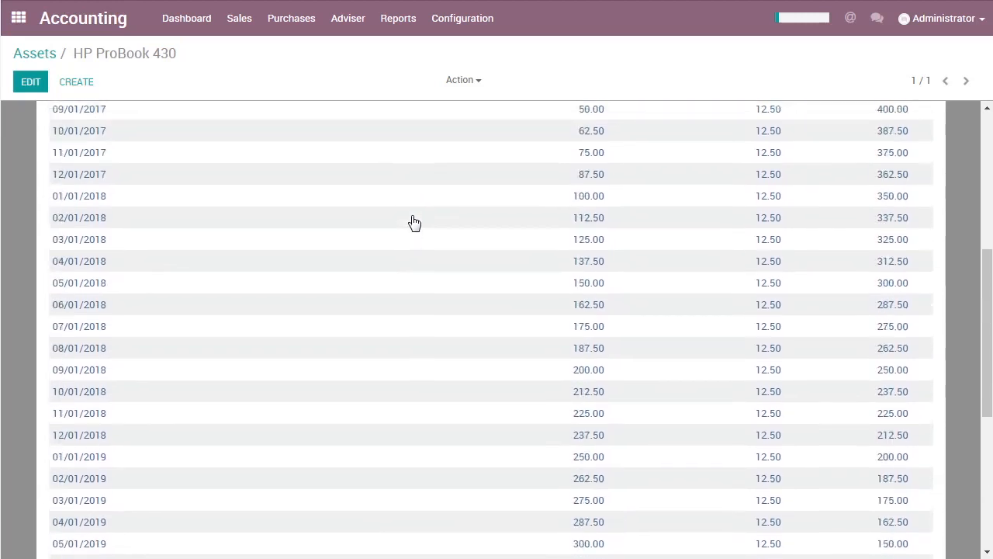
scroll(413, 223, up, 2)
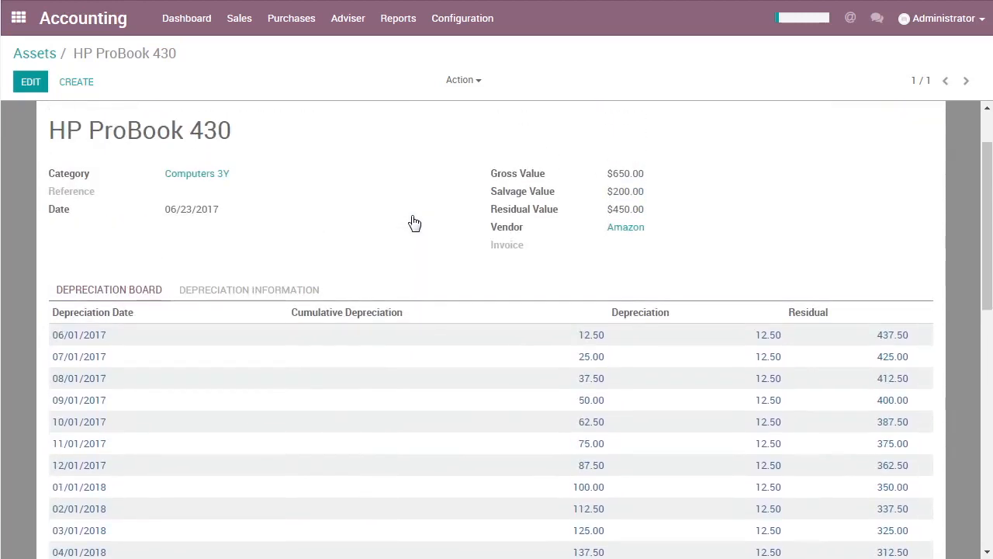
scroll(414, 223, up, 1)
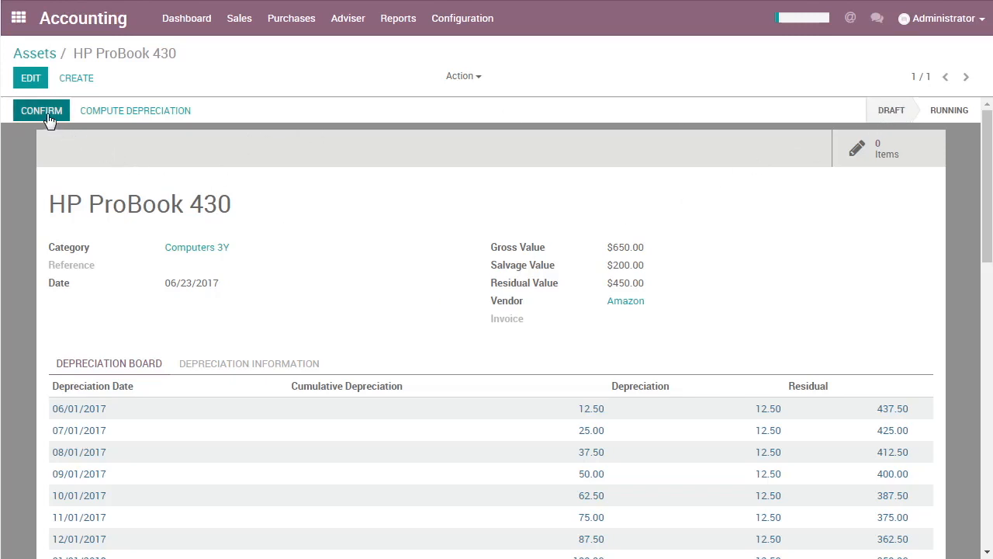
scroll(311, 194, down, 3)
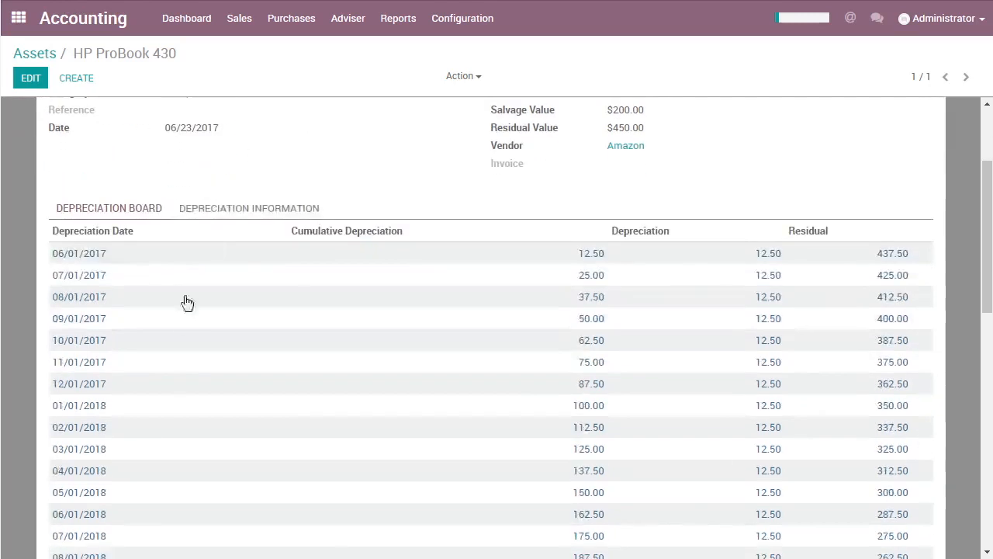
scroll(331, 332, up, 3)
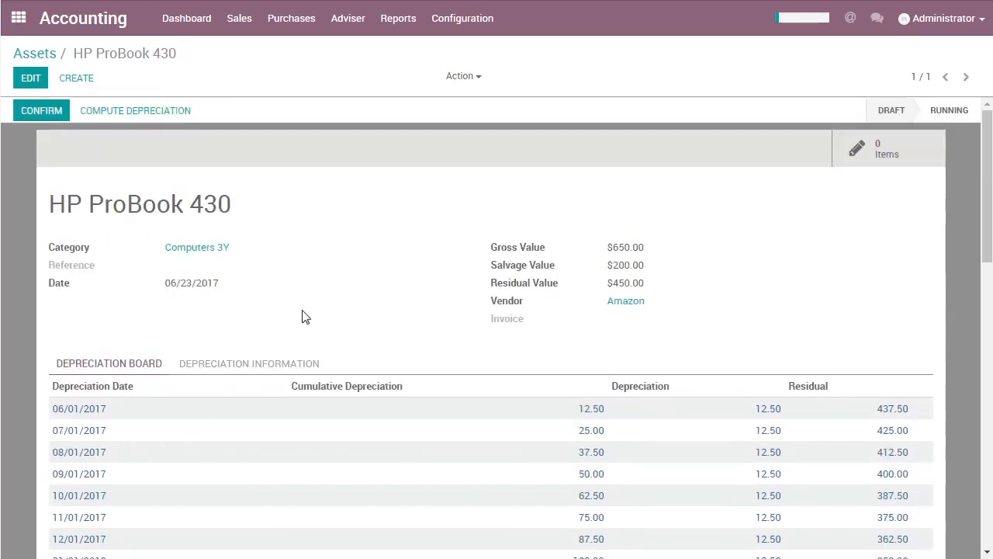
Step: Confirm the HP ProBook 430 asset and return to the list of assets
click(43, 111)
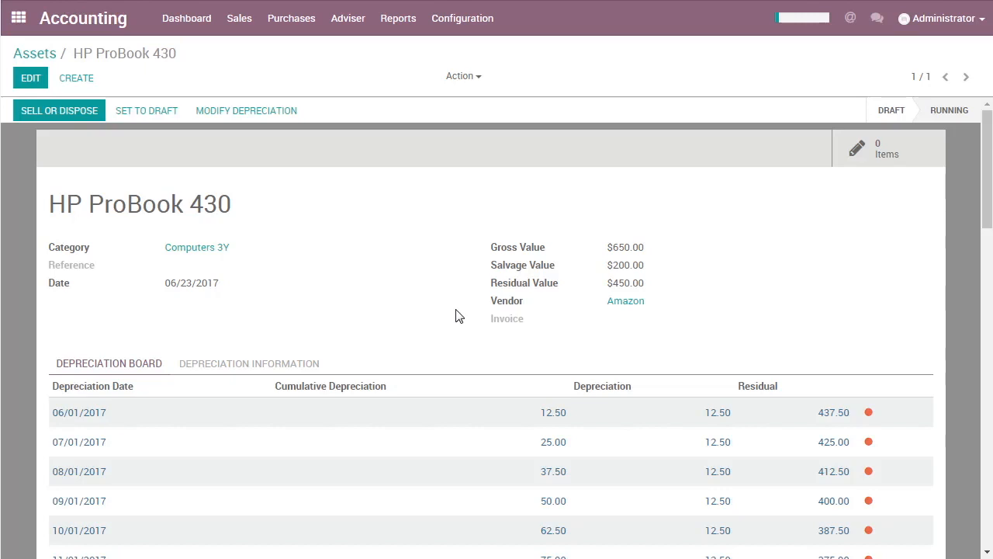
click(44, 54)
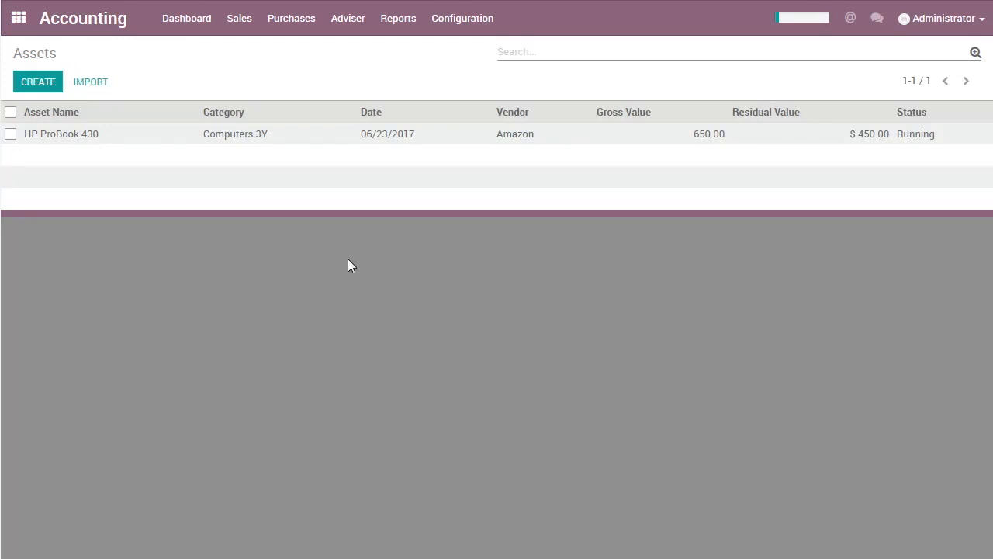
Step: Start a new vendor bill and choose Amazon as its vendor
click(287, 19)
click(296, 49)
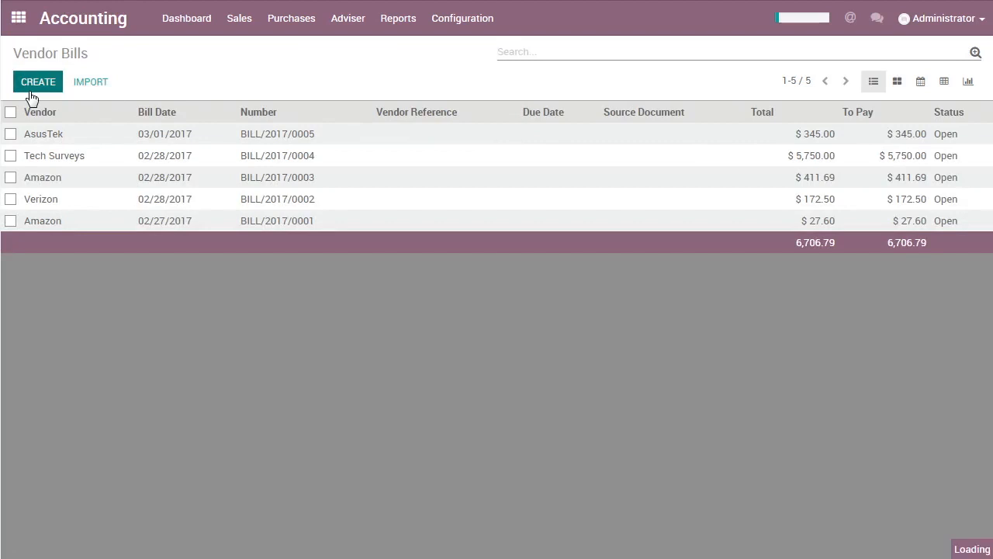
click(29, 88)
click(222, 200)
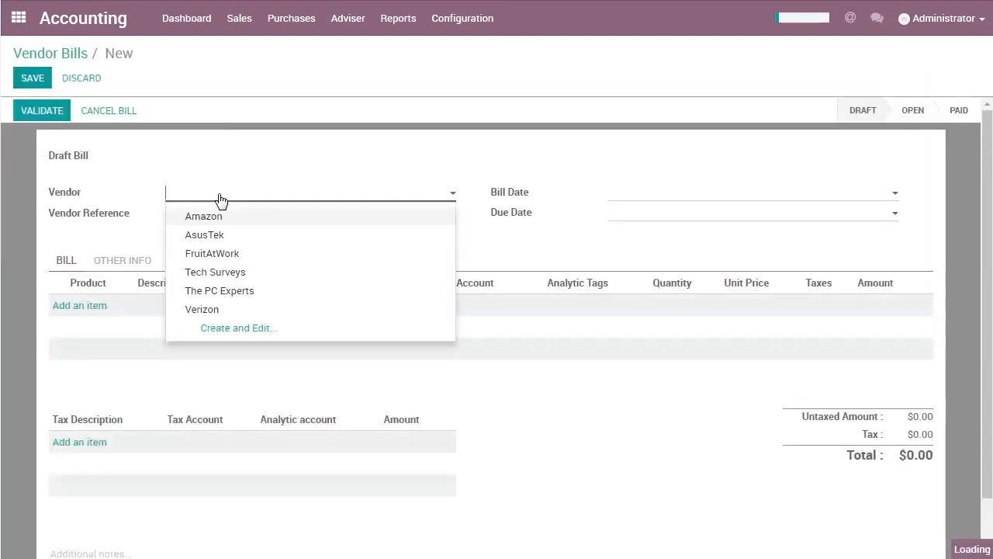
text(a)
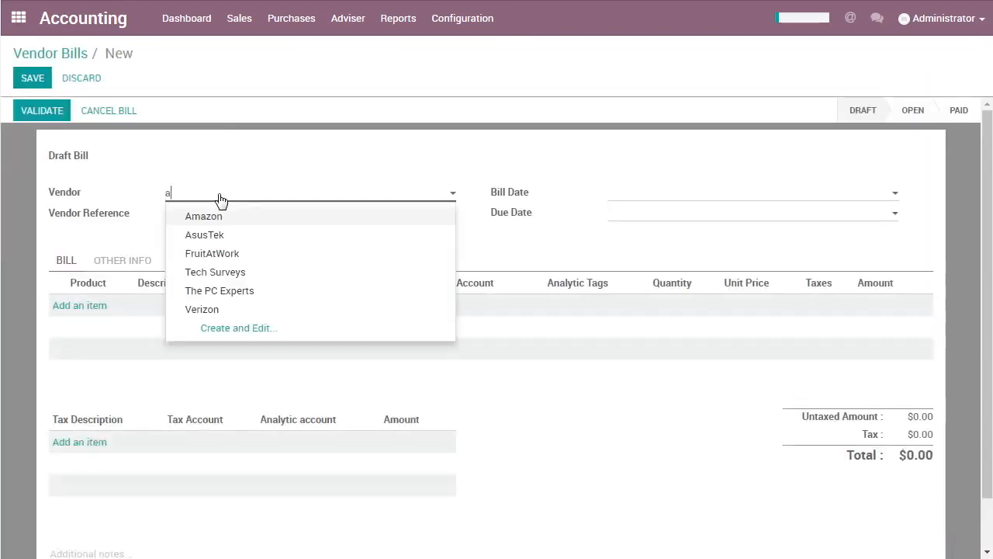
text(md)
key(BackSpace)
text(a)
key(Return)
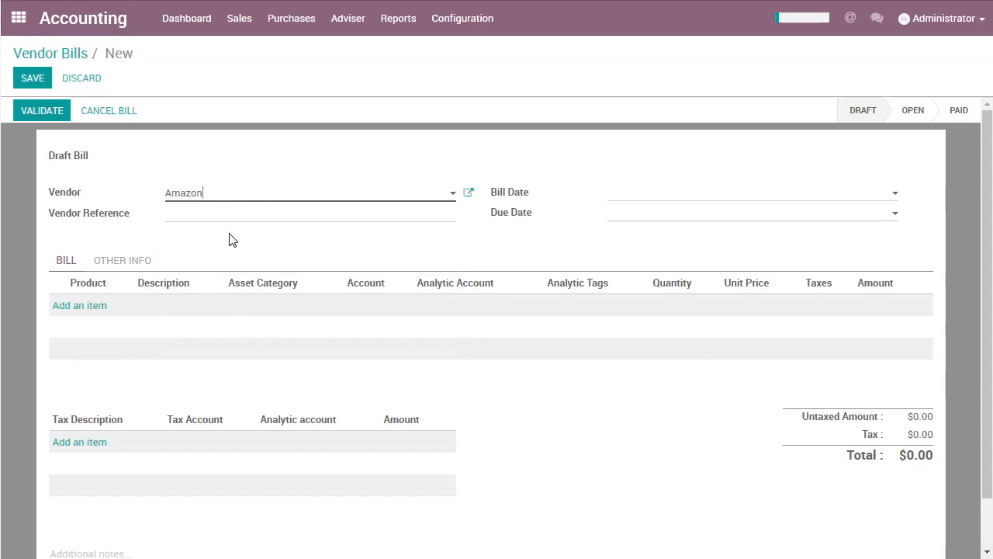
click(106, 306)
click(110, 307)
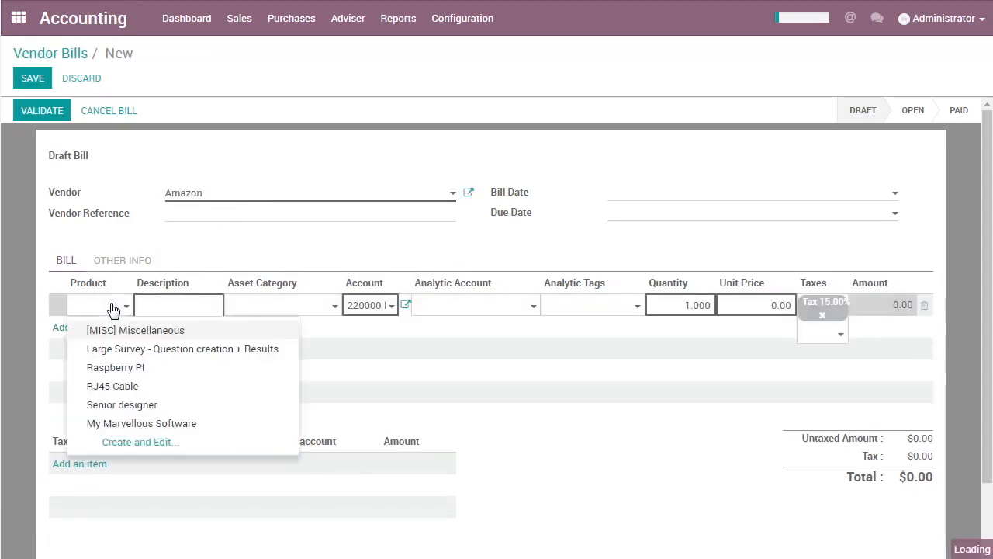
text(hp)
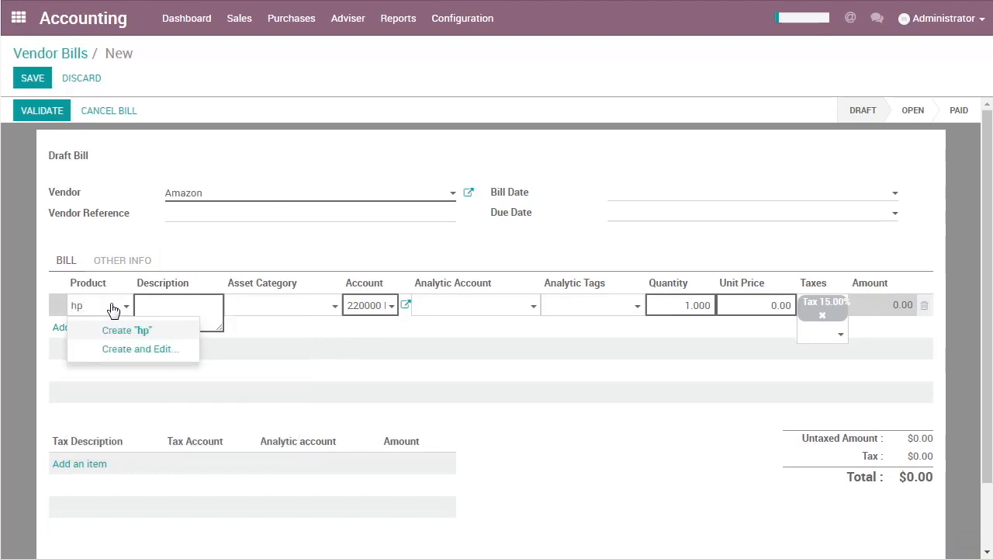
key(BackSpace)
key(BackSpace)
text(prob)
key(BackSpace)
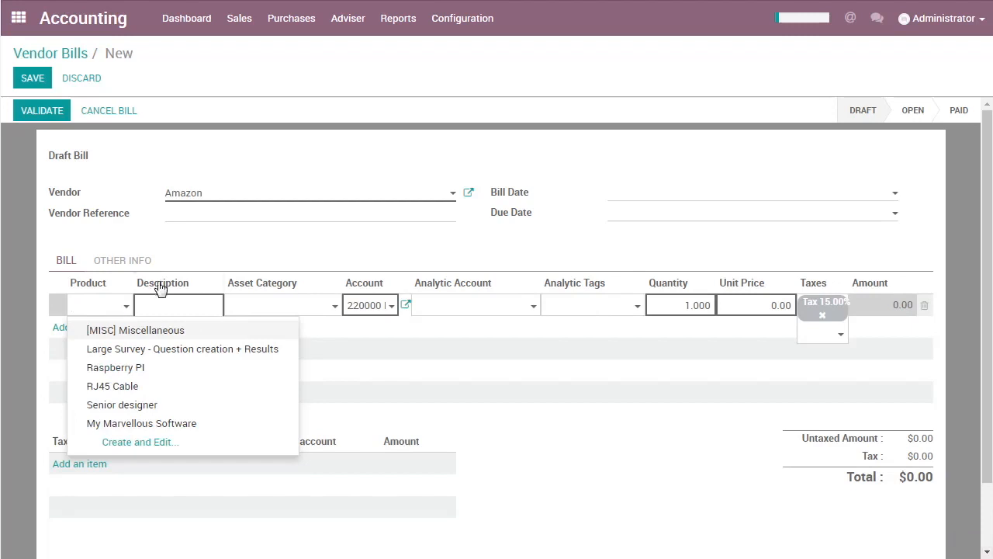
click(179, 329)
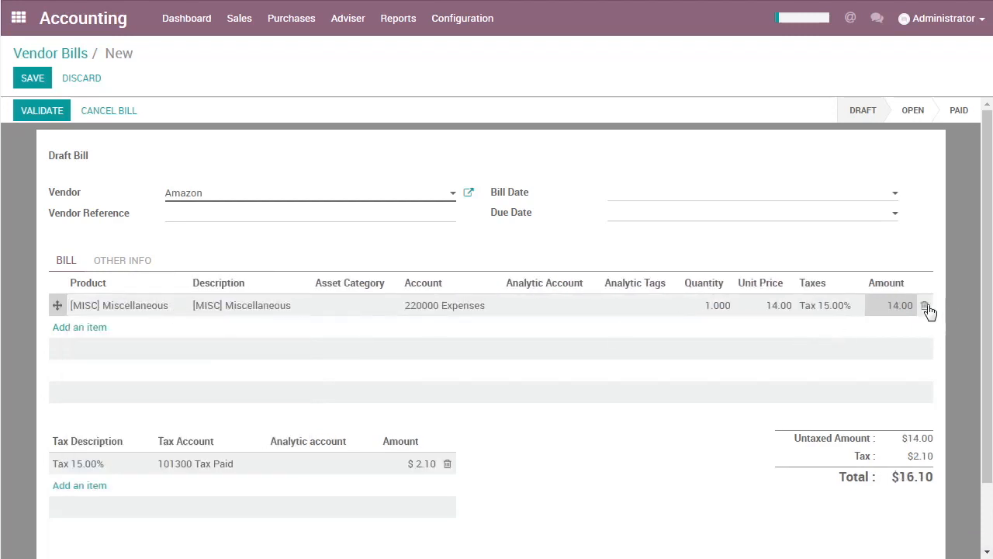
click(924, 305)
Step: Add a bill line without a product, described as Hp Probook, and assign it the Computers 3Y asset category
click(92, 307)
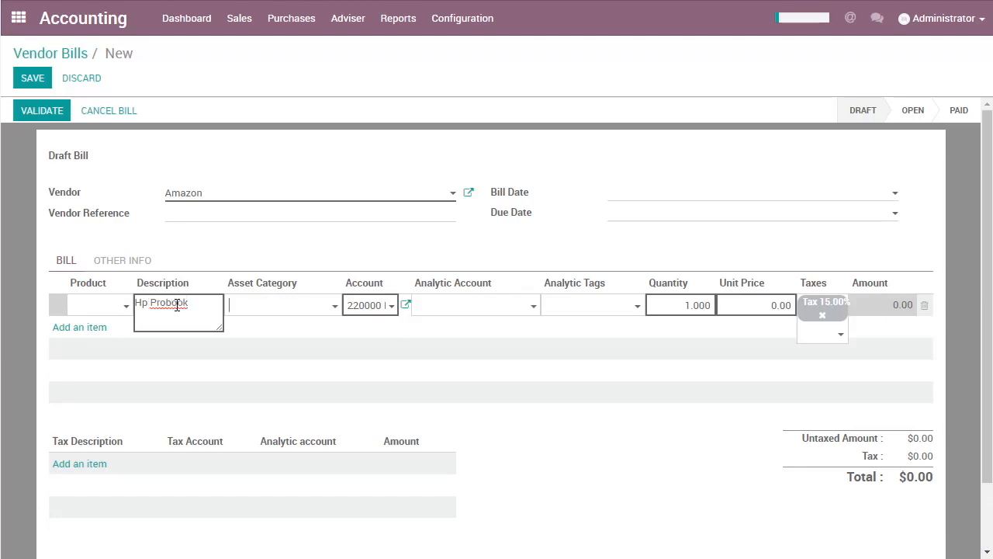
key(Down)
key(Return)
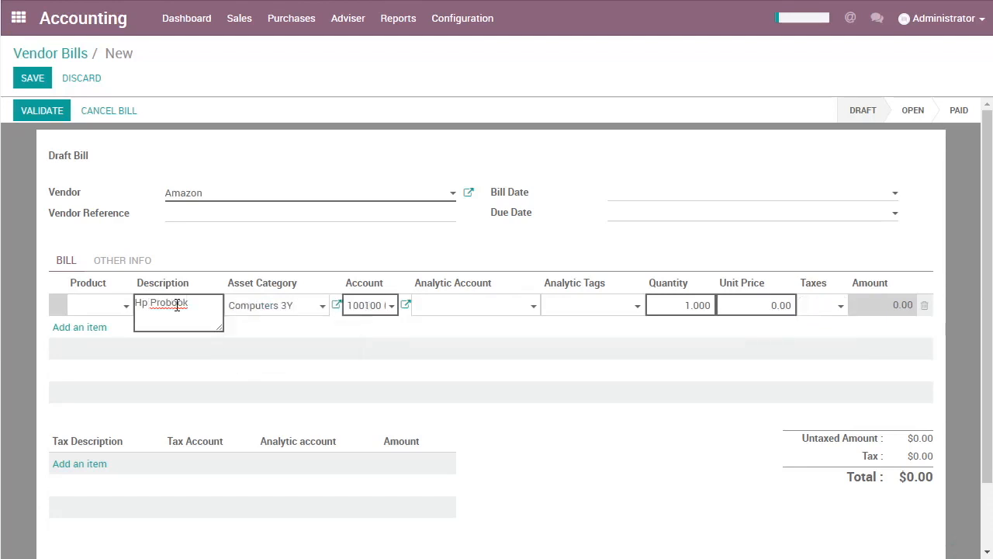
click(368, 260)
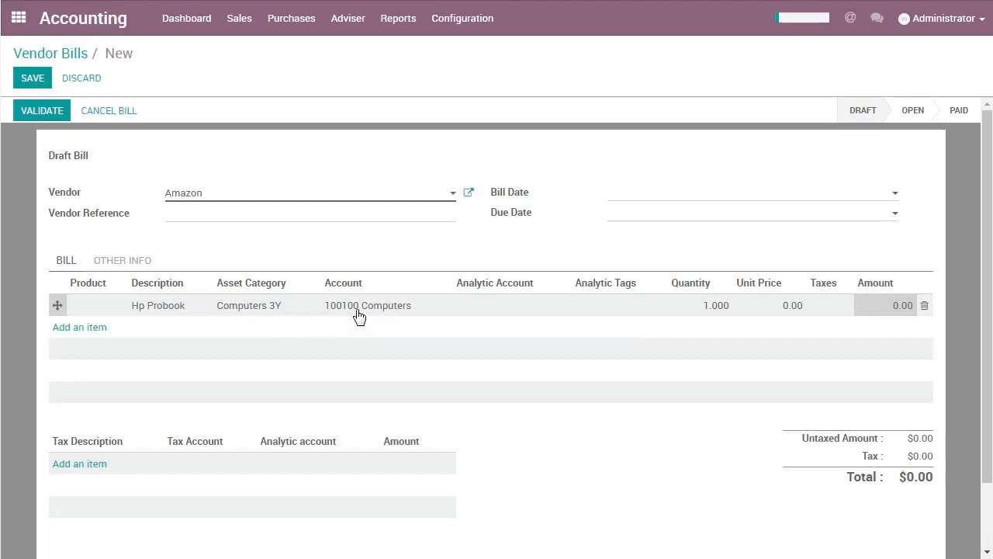
Step: Review the settings of the Computers 3Y asset category linked to the bill line
click(237, 310)
click(316, 305)
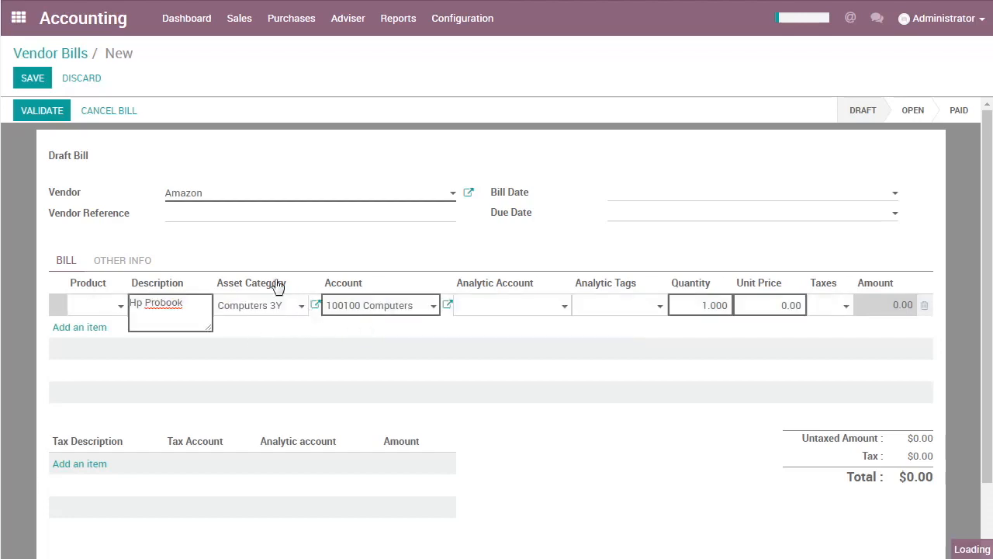
drag(132, 222, 205, 221)
click(198, 475)
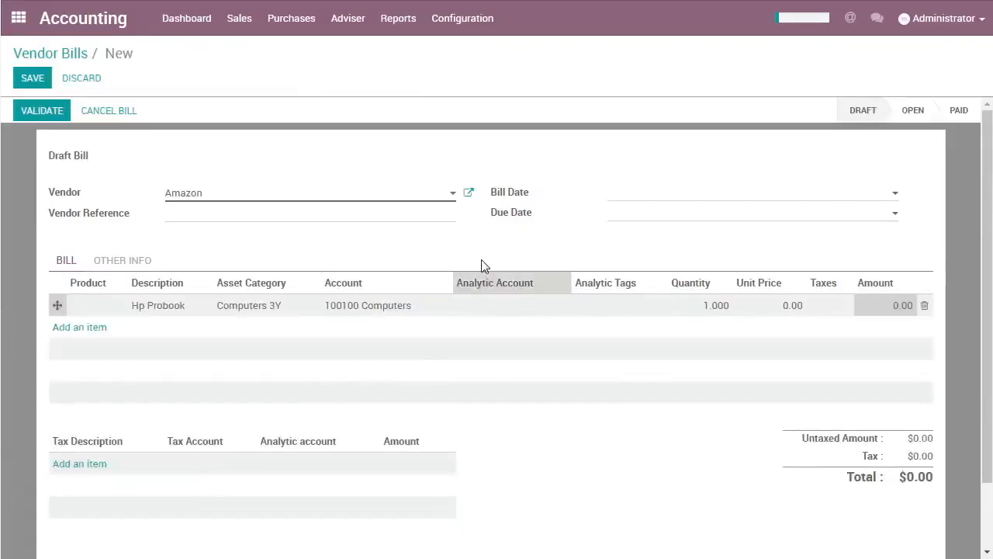
Step: Set the Hp Probook line's unit price to 700, then save and validate the vendor bill
click(780, 306)
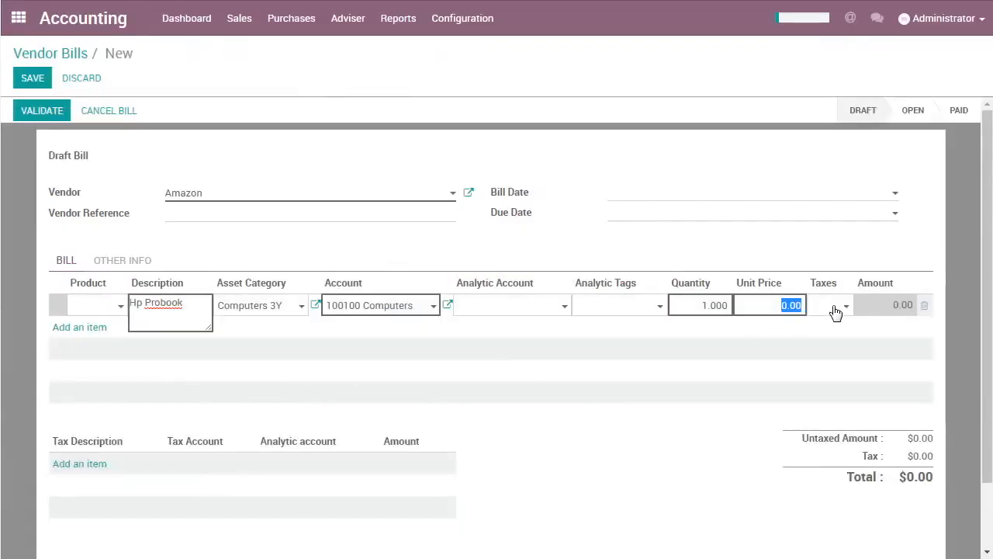
text(700)
key(Tab)
key(Tab)
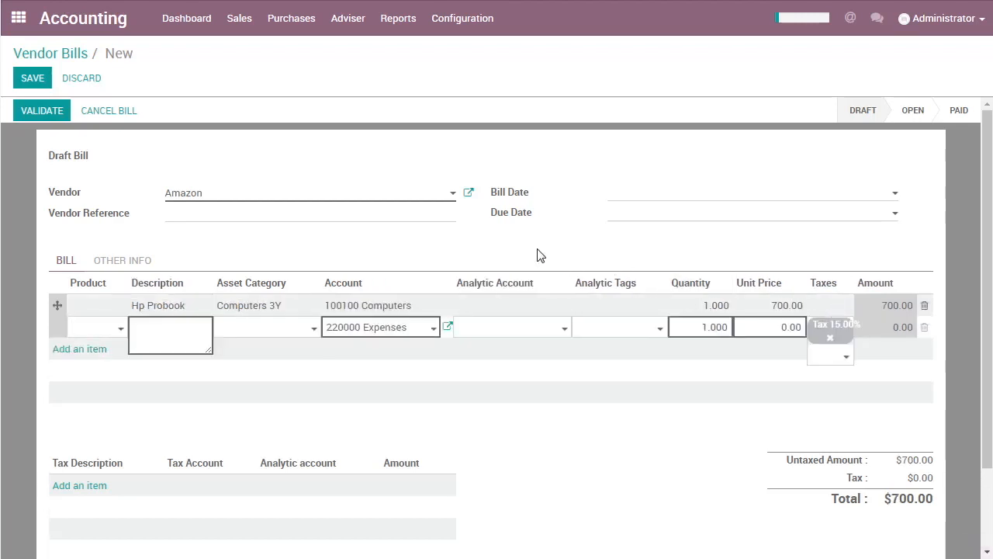
click(543, 254)
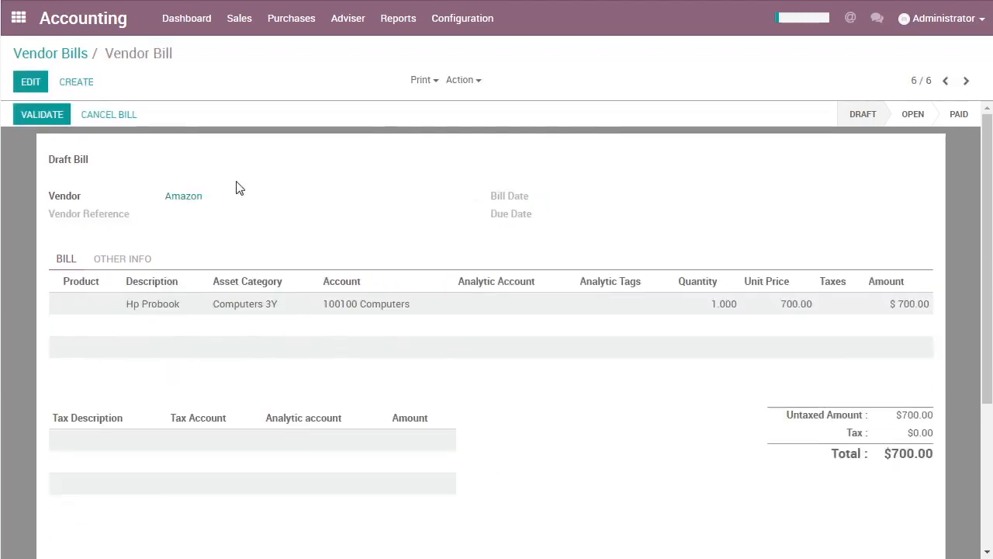
click(45, 116)
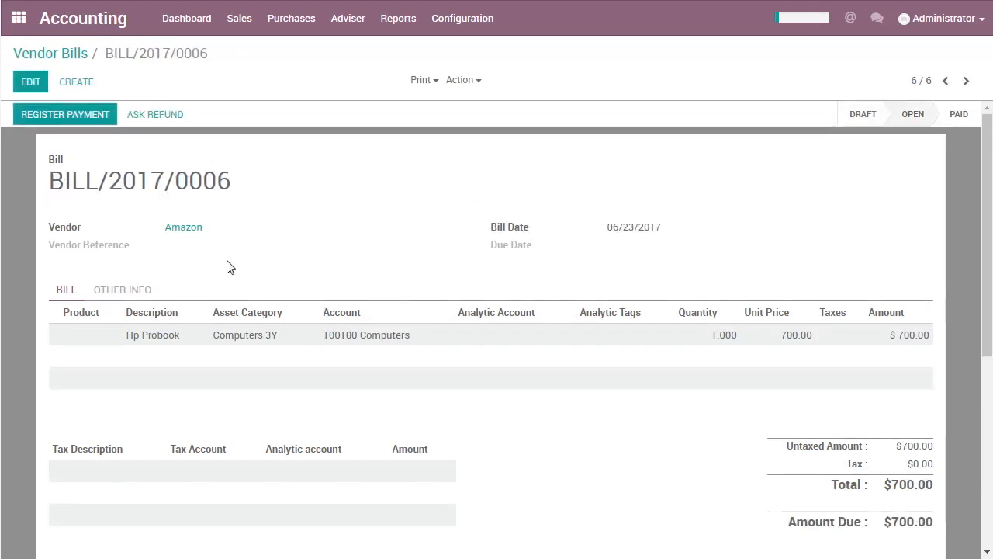
Step: Check the journal entry reference in the validated bill's other information
click(148, 290)
drag(691, 341, 605, 343)
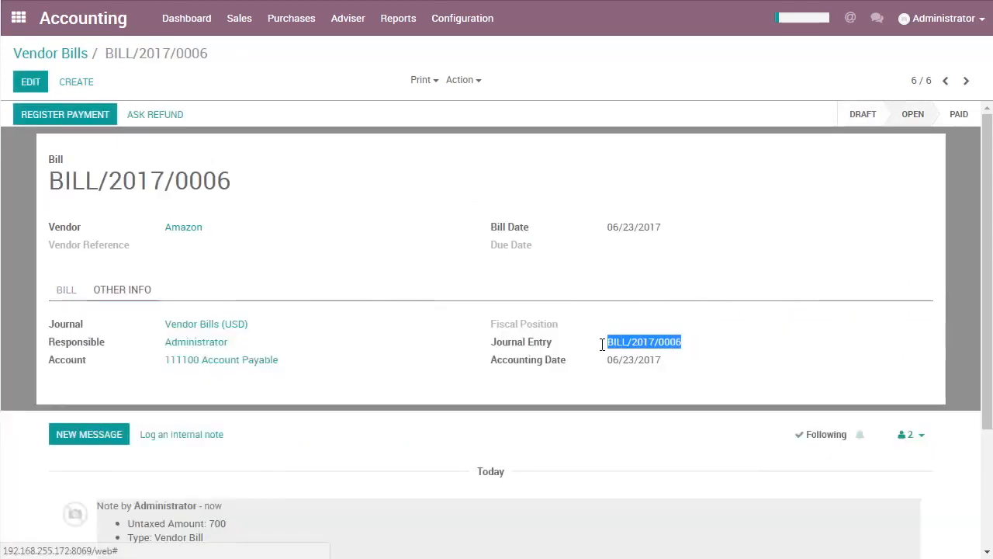
click(373, 198)
Step: Open the Hp Probook asset from the list of assets and examine its details and depreciation board
click(350, 22)
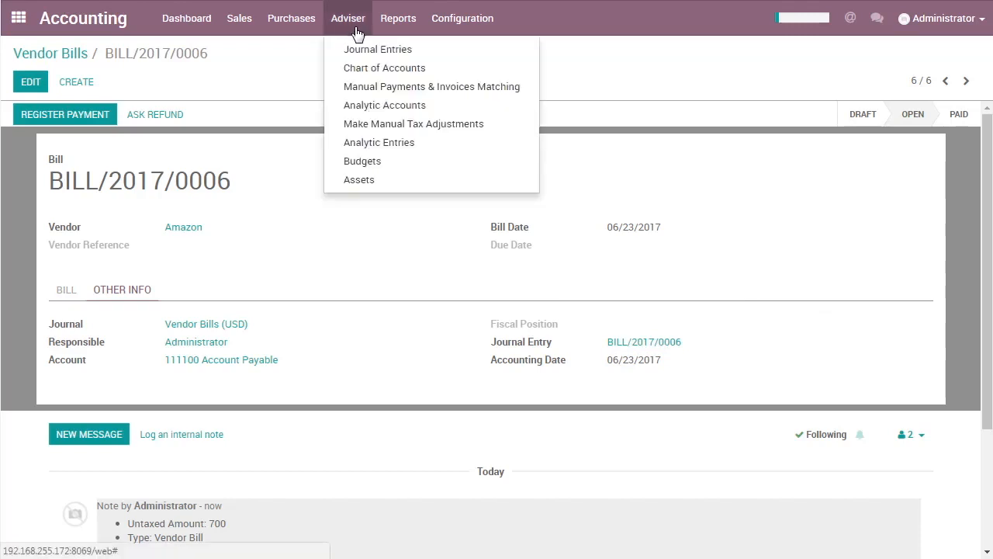
click(358, 183)
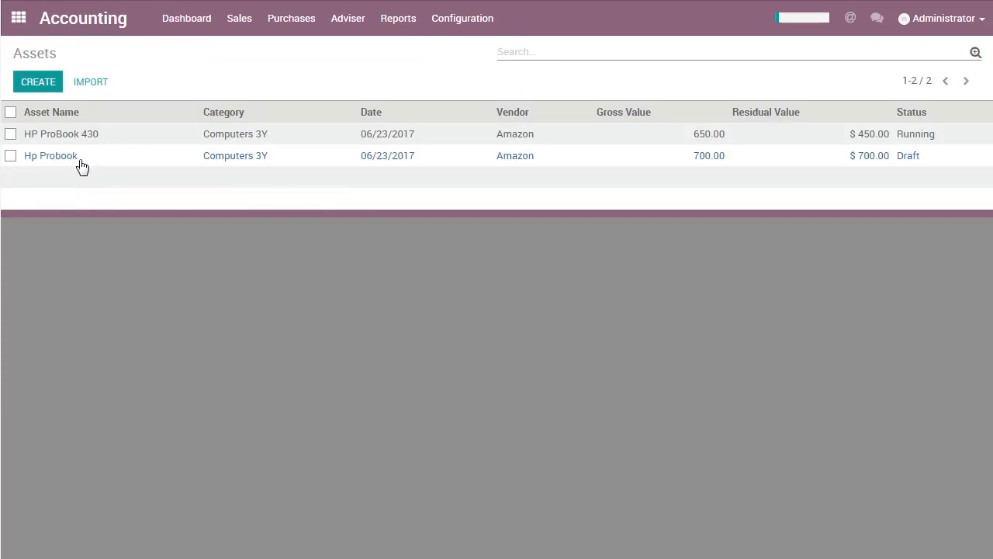
click(356, 163)
scroll(435, 249, down, 1)
scroll(433, 248, down, 5)
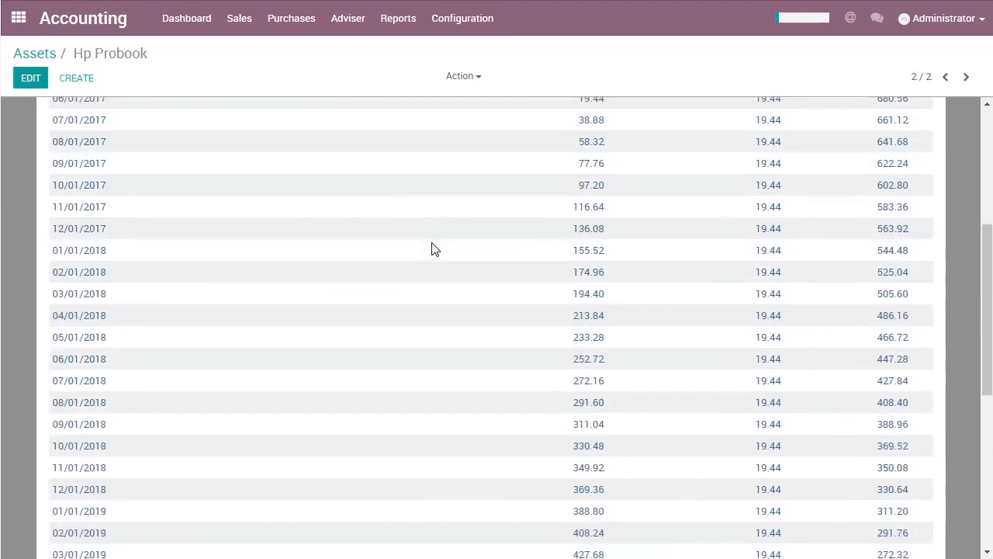
scroll(433, 248, up, 3)
scroll(435, 249, up, 7)
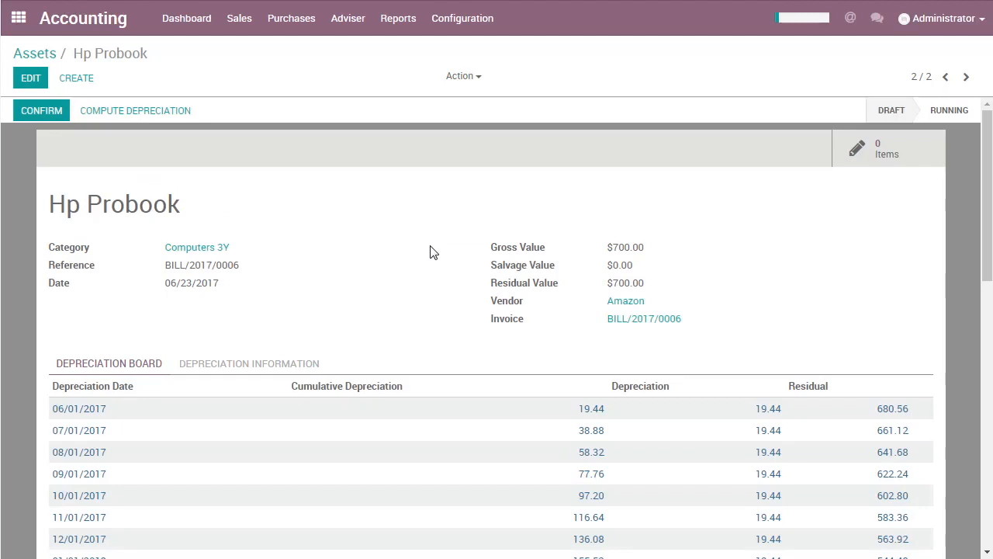
Step: Examine the Hp Probook asset's name, category, bill reference, invoice and vendor
drag(50, 203, 186, 214)
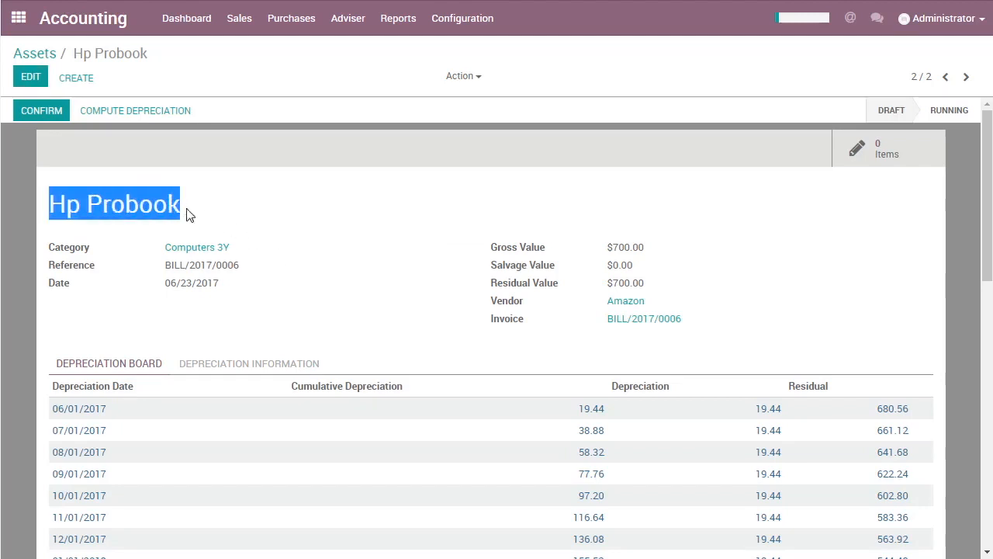
click(188, 216)
drag(250, 252, 153, 256)
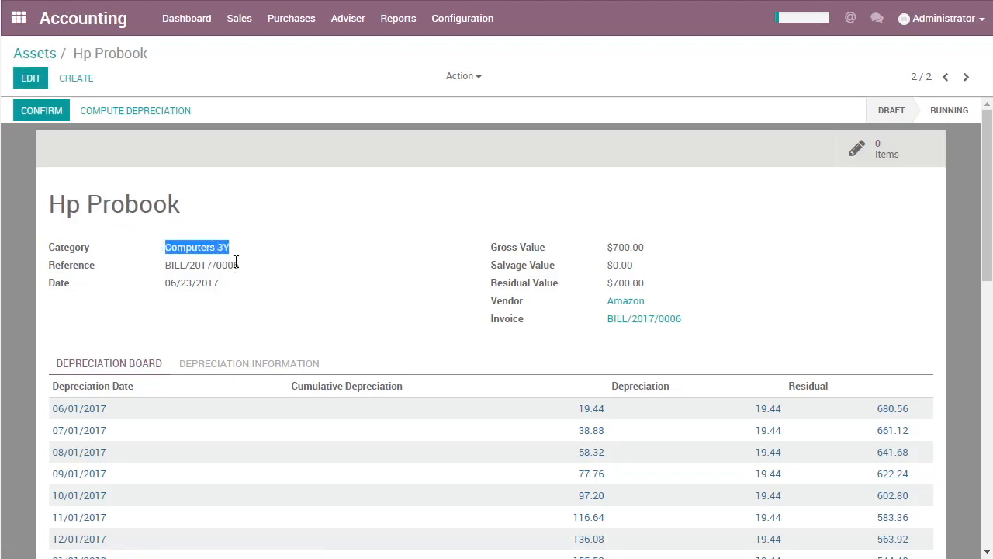
drag(242, 268, 160, 270)
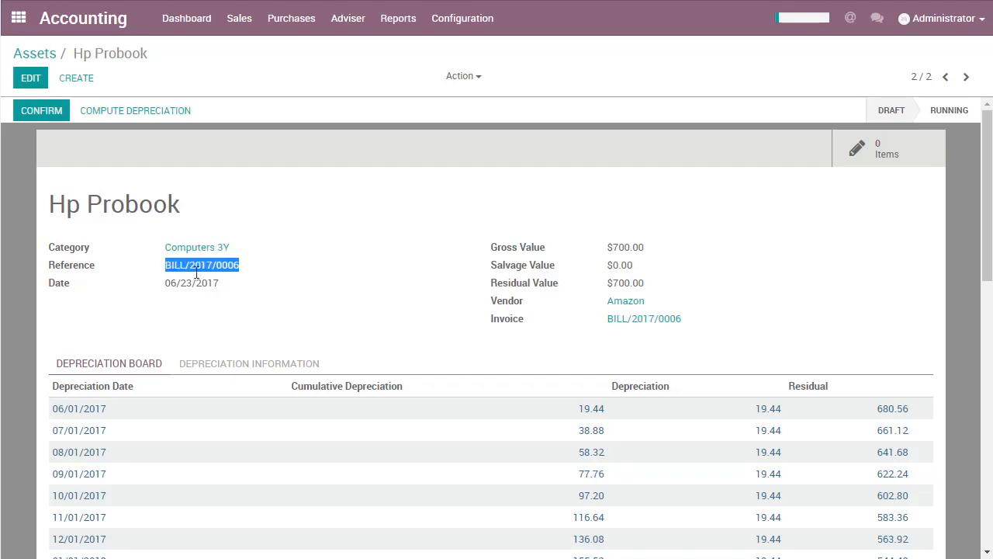
drag(686, 319, 599, 319)
click(567, 331)
drag(652, 299, 598, 299)
click(532, 270)
mouse_move(532, 269)
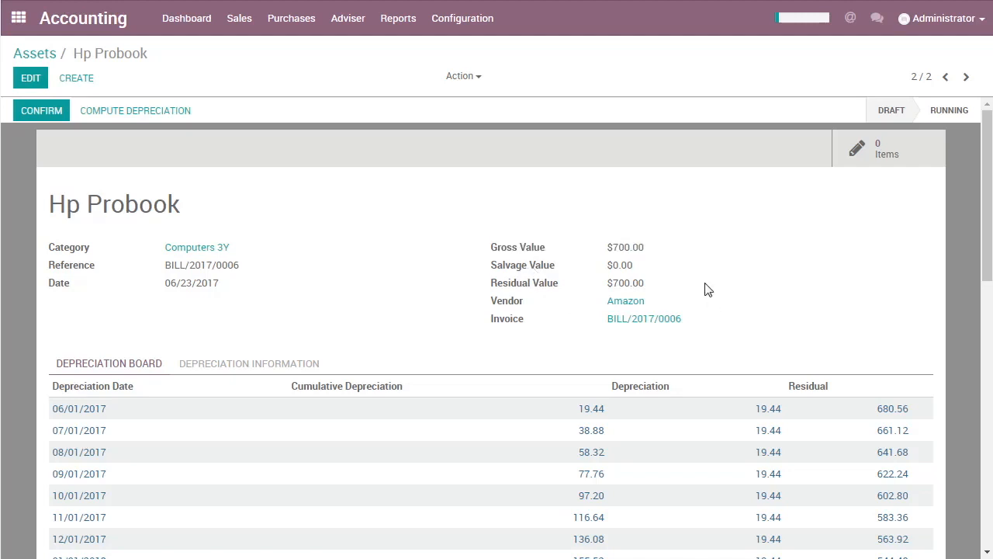
Step: Set the Hp Probook asset's salvage value to $200, save it, and recompute its depreciation
drag(633, 265, 543, 275)
click(29, 79)
text(200)
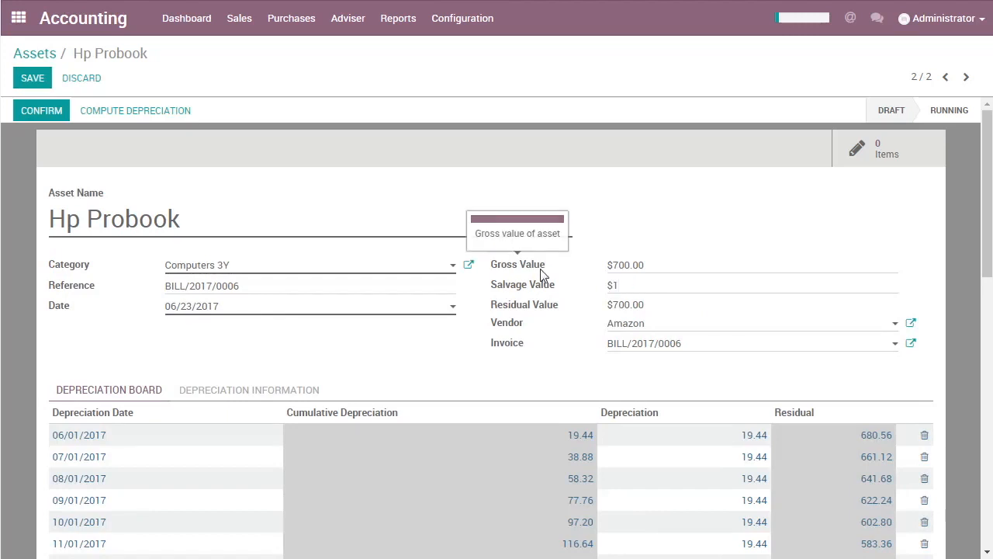
key(alt+s)
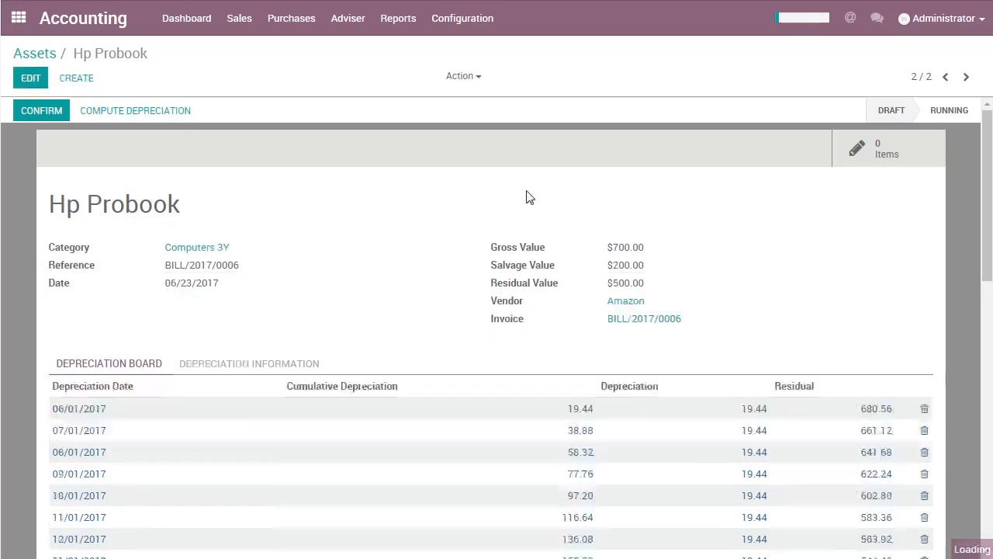
click(150, 118)
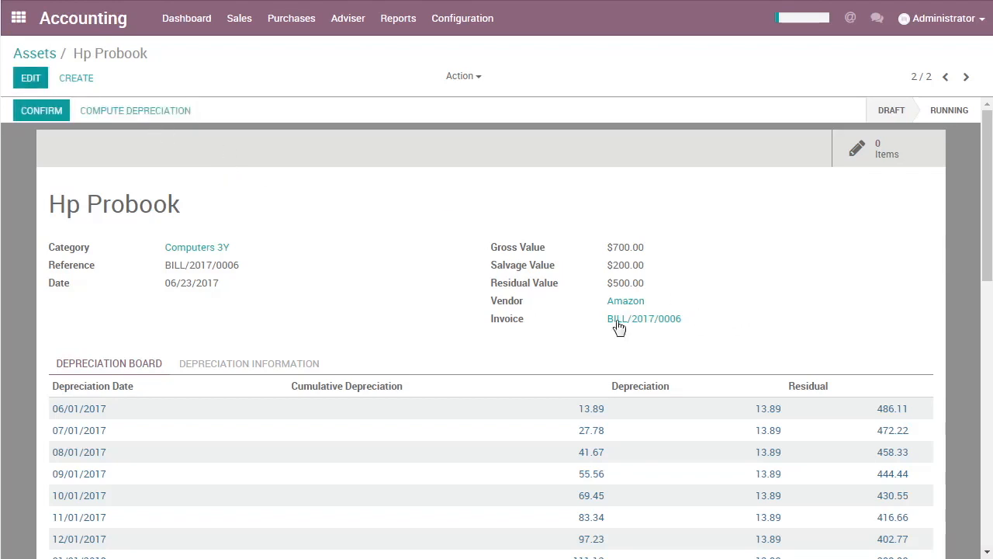
Step: Check the depreciation information of the Hp Probook asset, then confirm the asset
click(284, 368)
click(144, 371)
click(38, 114)
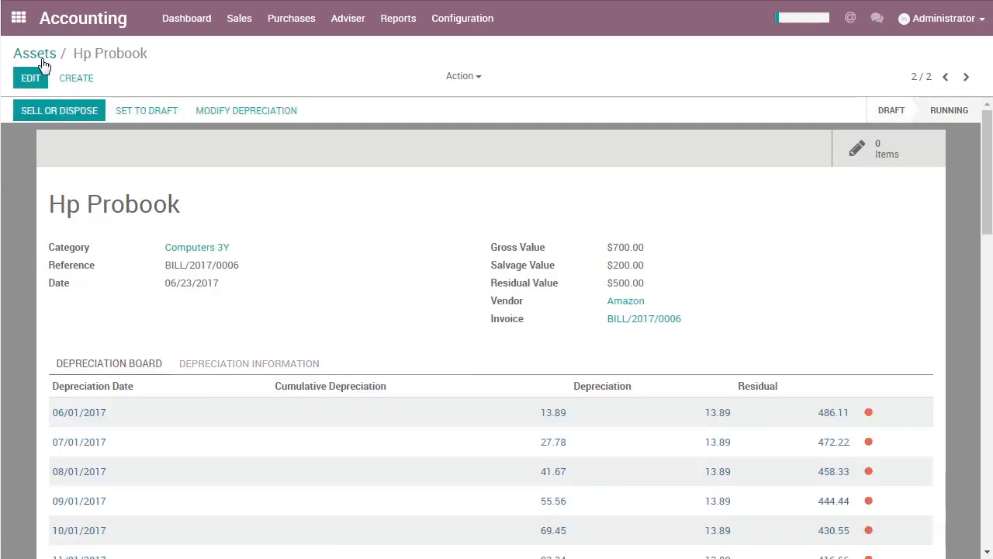
Step: Review the depreciation boards of the Hp Probook and HP ProBook 430 assets, then return to the assets list
click(38, 57)
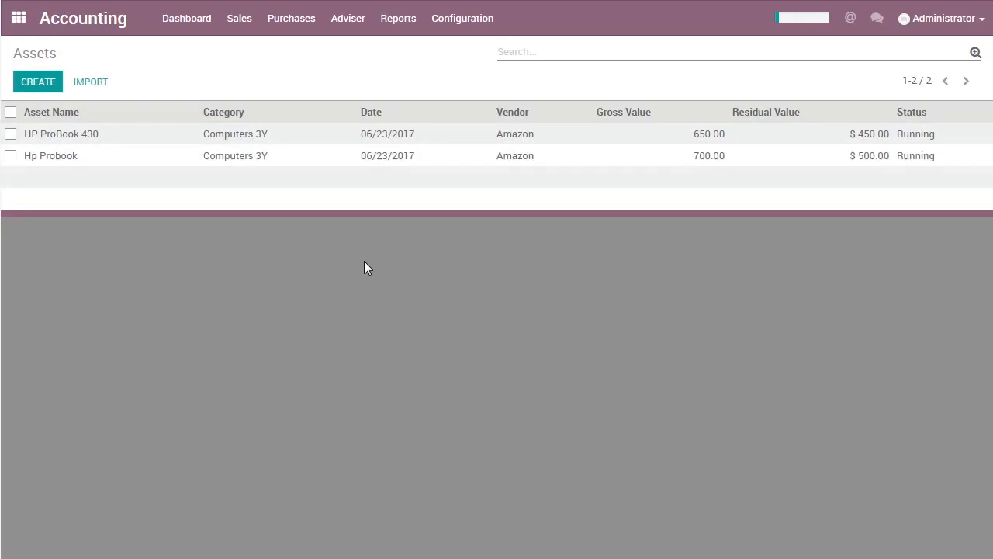
click(318, 161)
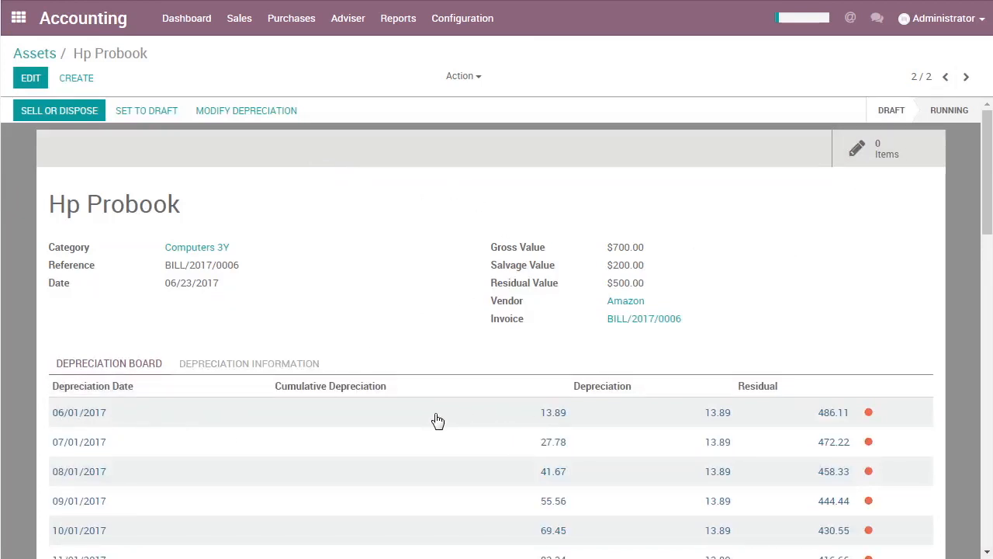
click(945, 79)
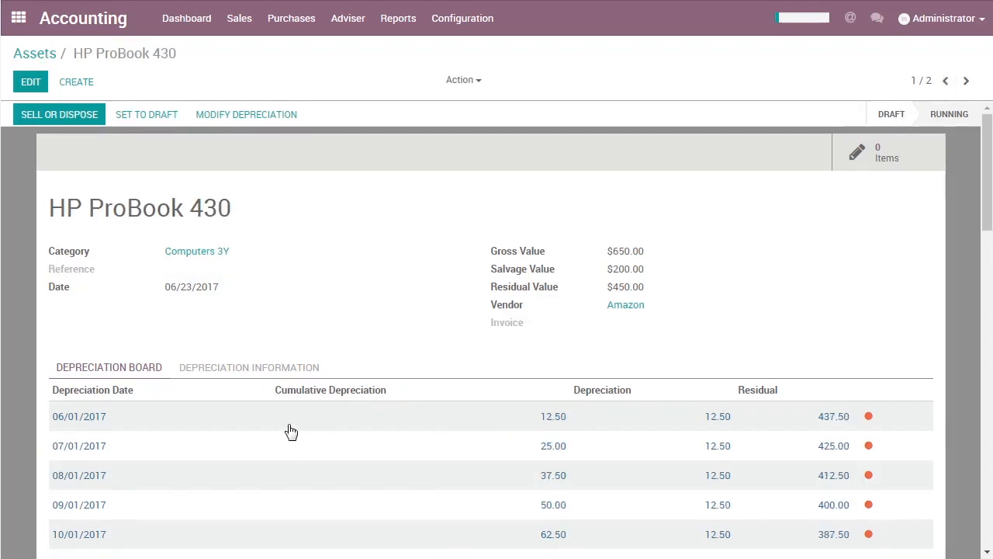
click(51, 56)
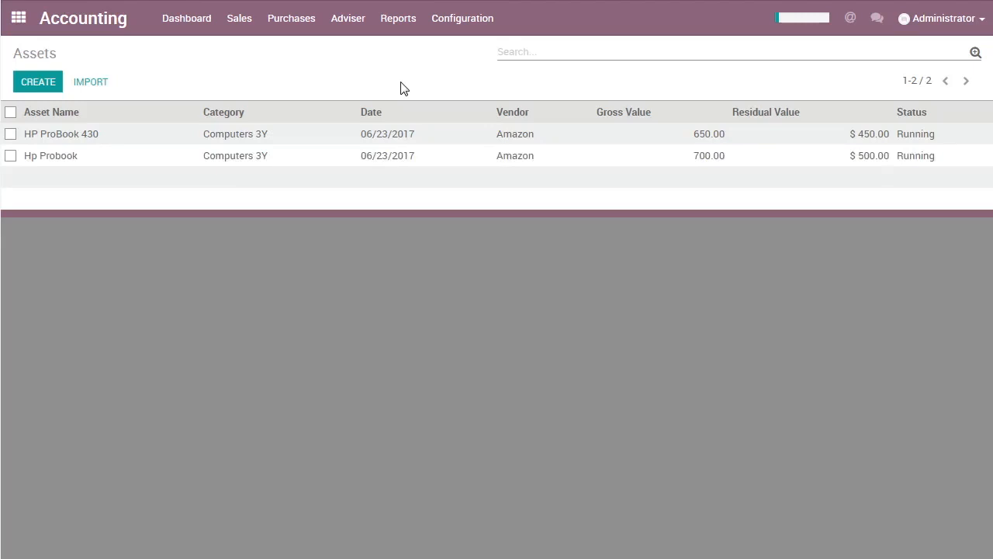
click(358, 33)
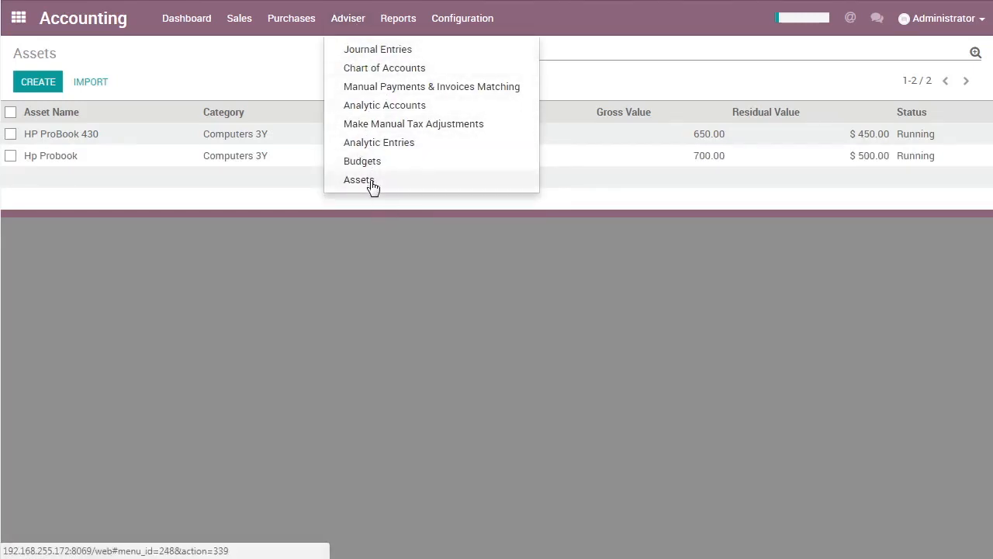
click(541, 81)
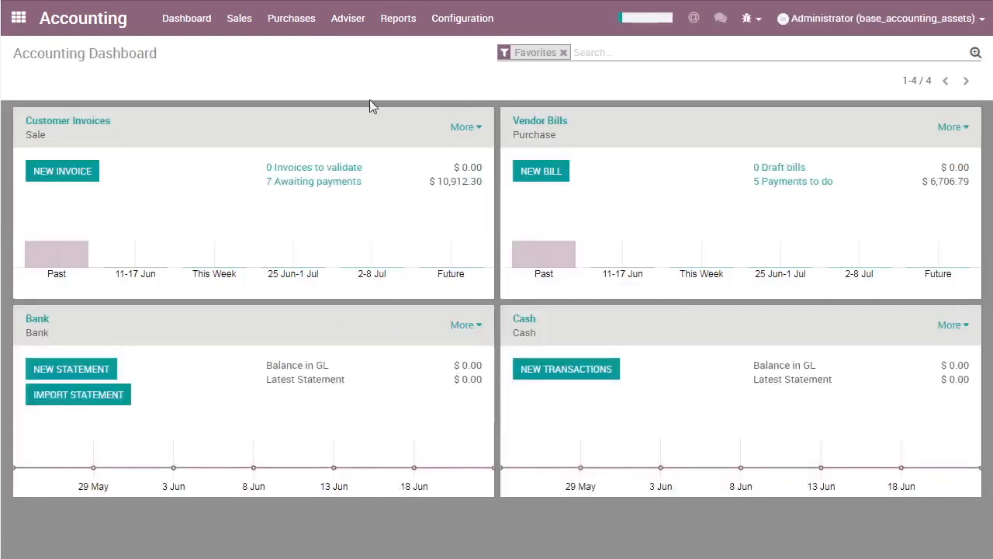
Step: Generate the asset depreciation entries for account date 06/23/2017 and select both created asset moves
click(343, 22)
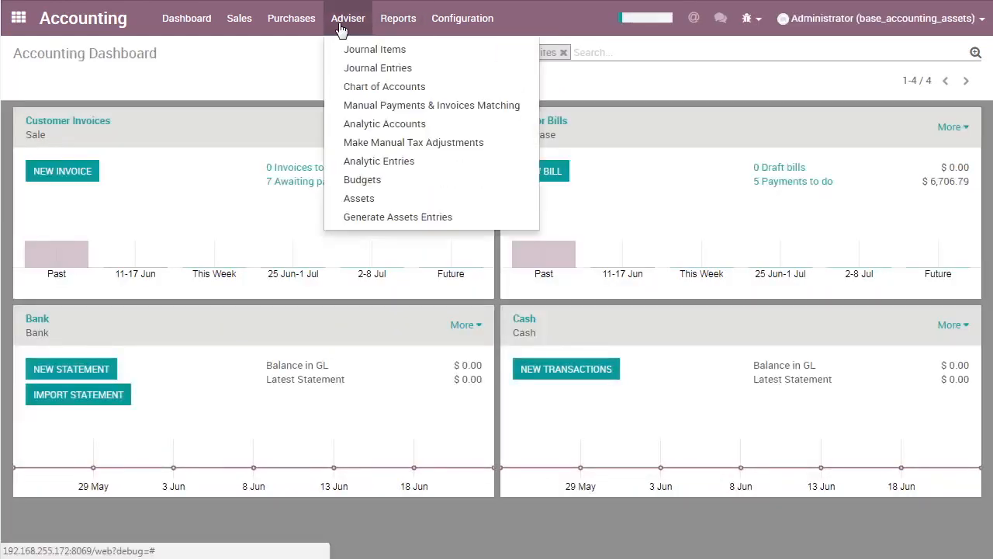
click(384, 225)
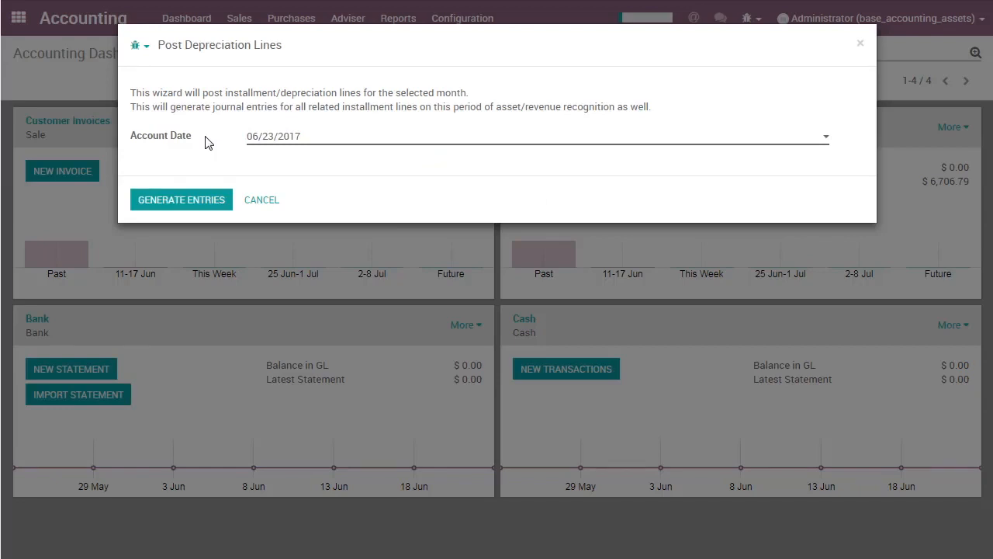
click(166, 203)
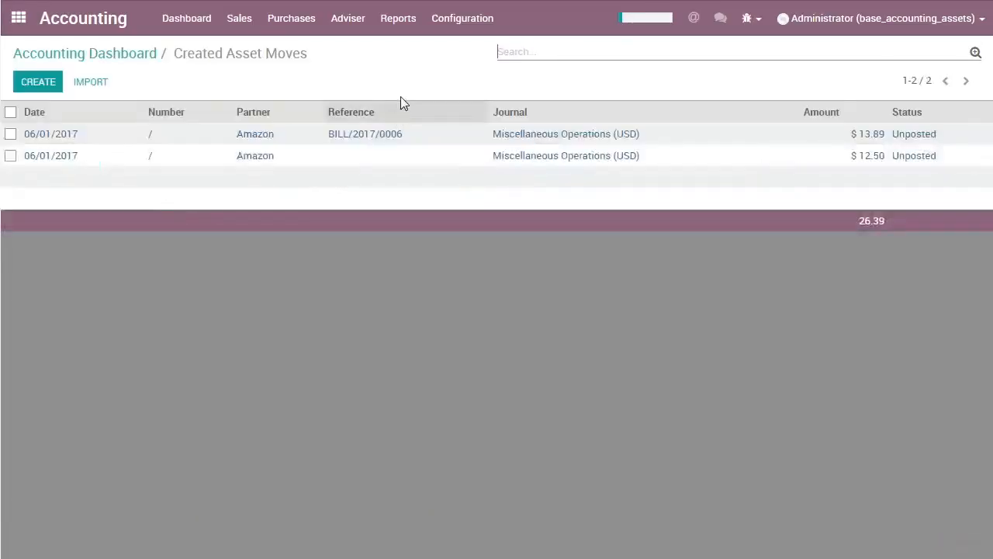
click(10, 135)
click(10, 157)
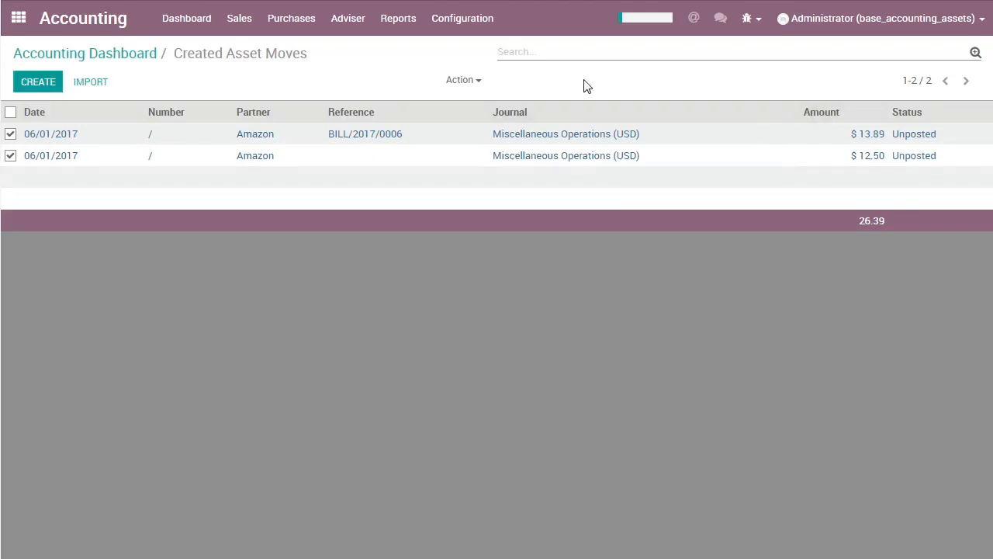
click(359, 18)
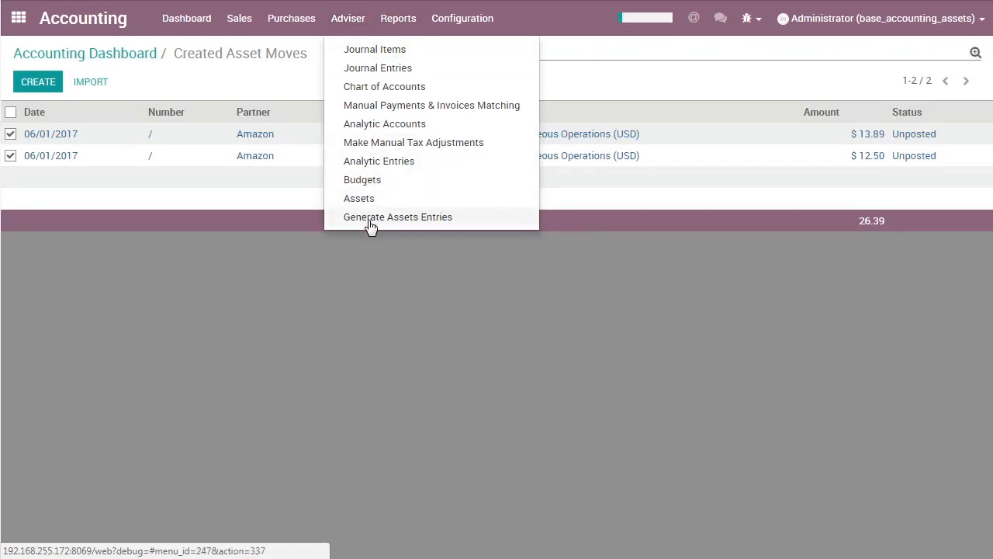
click(361, 252)
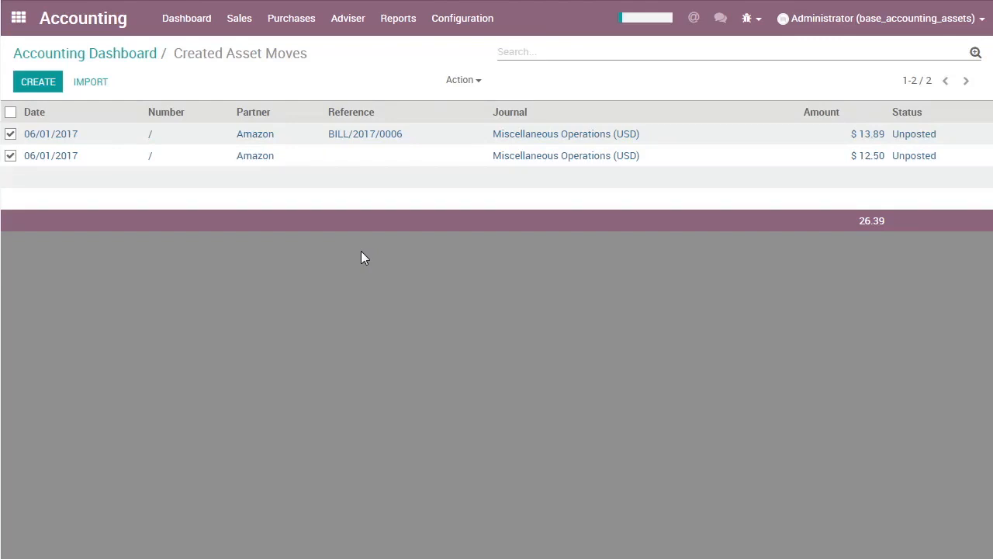
click(359, 19)
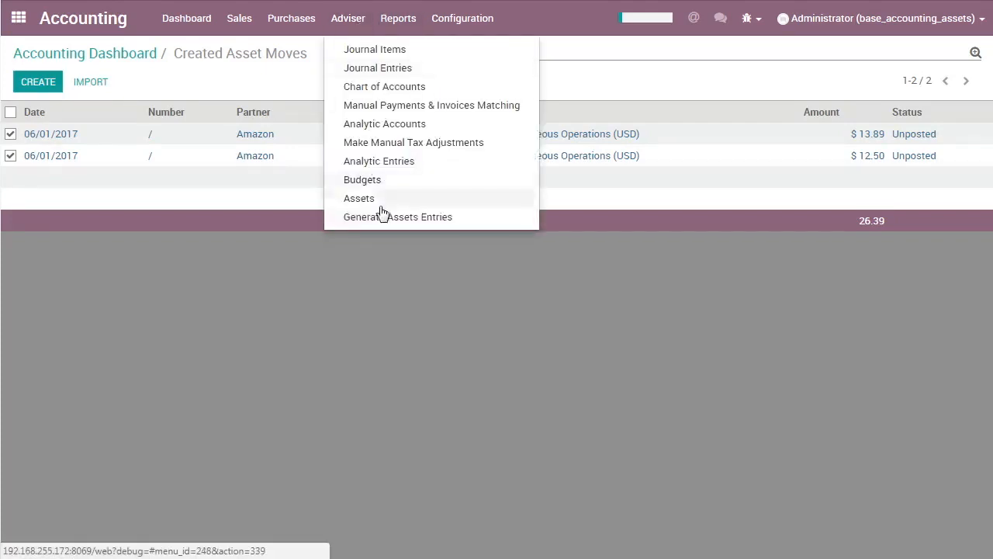
click(385, 282)
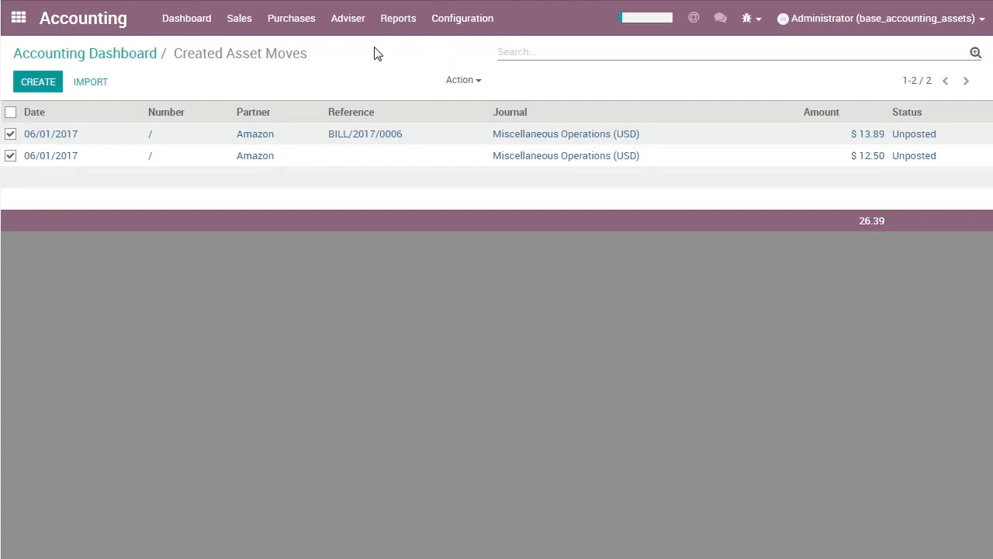
Step: Switch to Settings, find Generate Asset Entries among the technical scheduled actions, and review its execution schedule
click(19, 17)
click(357, 266)
click(439, 24)
scroll(492, 199, down, 10)
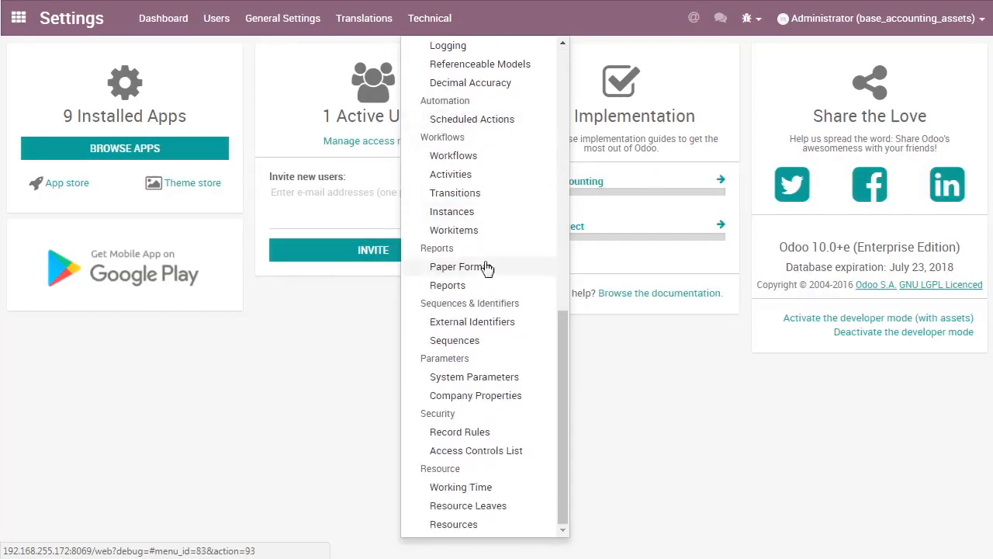
click(479, 122)
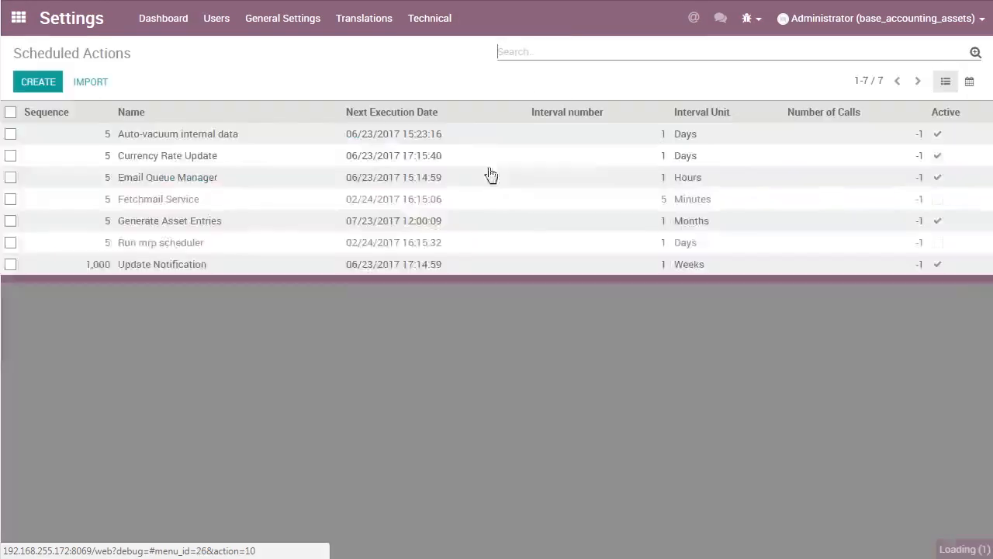
click(11, 221)
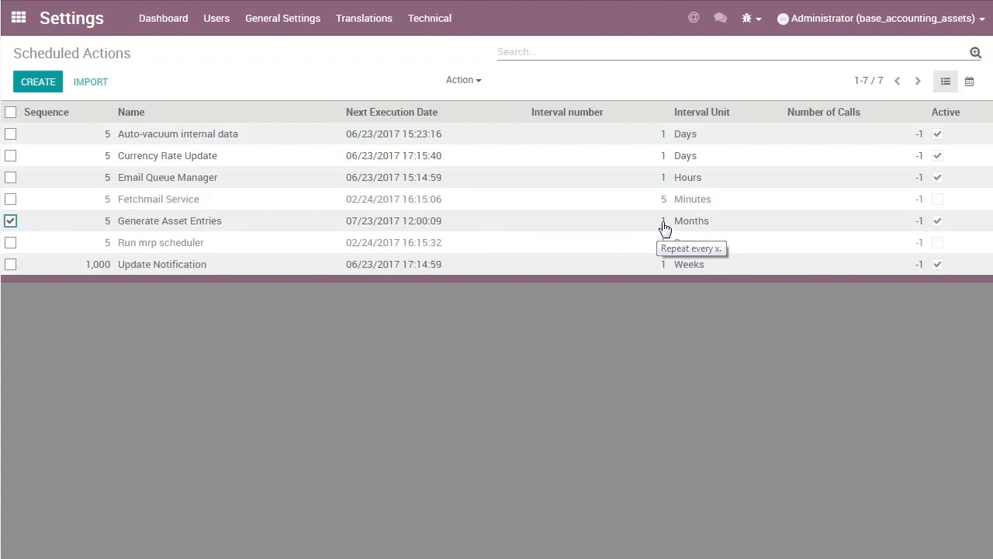
click(595, 225)
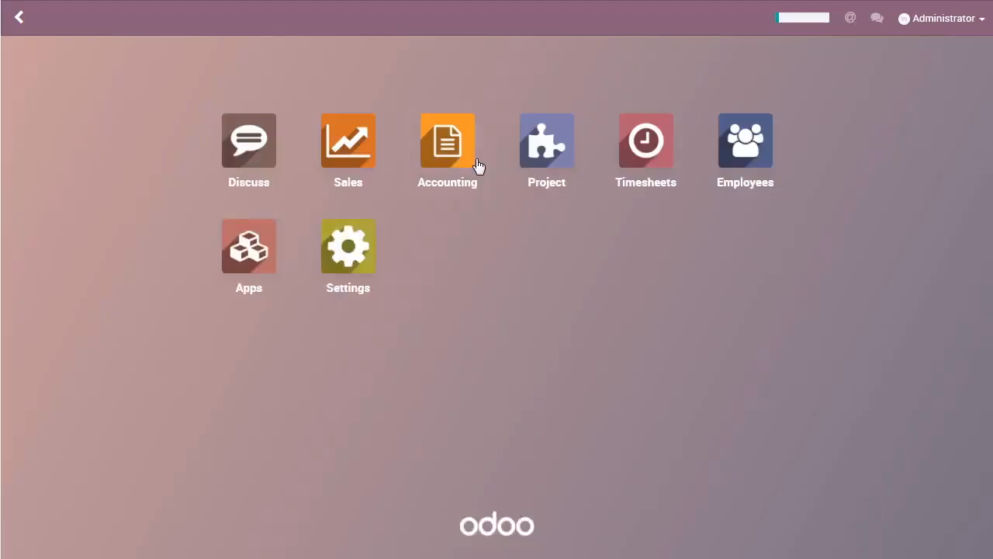
Step: Switch to Accounting and open the Assets Analysis report to review its available measures and grouping options
click(479, 166)
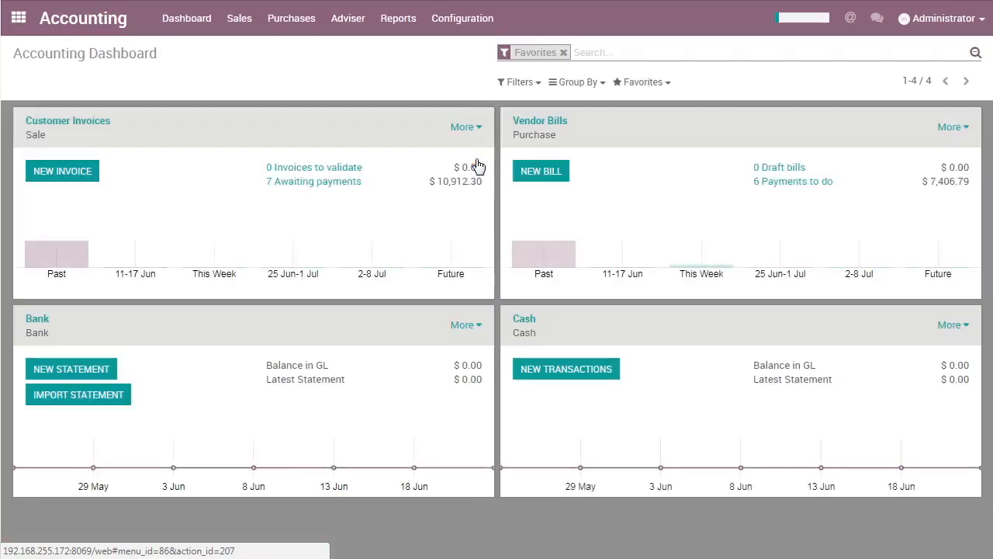
click(409, 23)
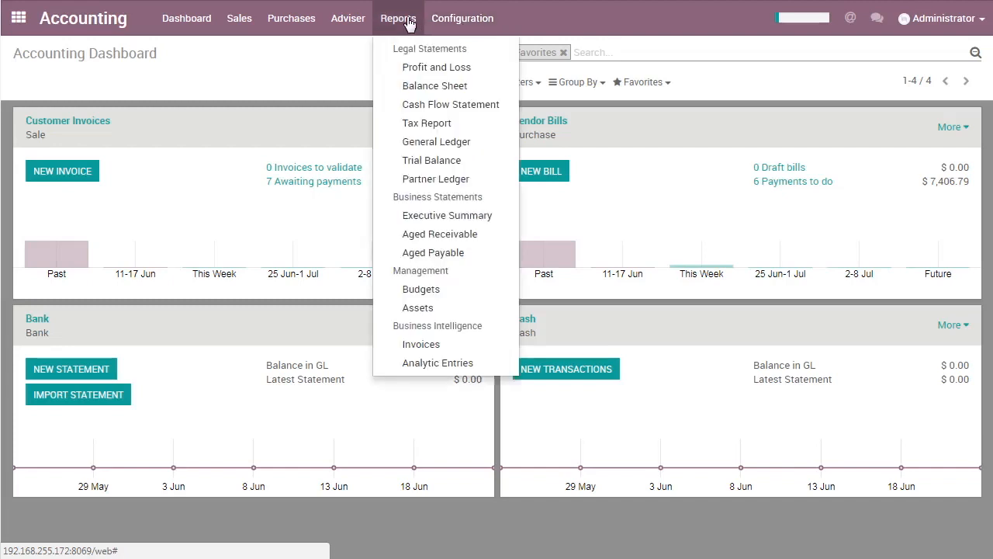
click(419, 308)
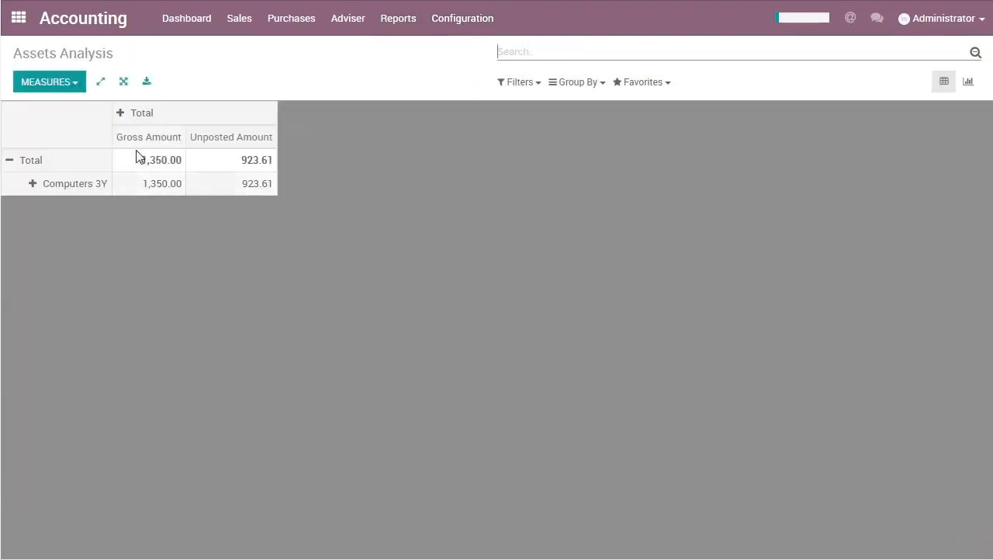
click(70, 87)
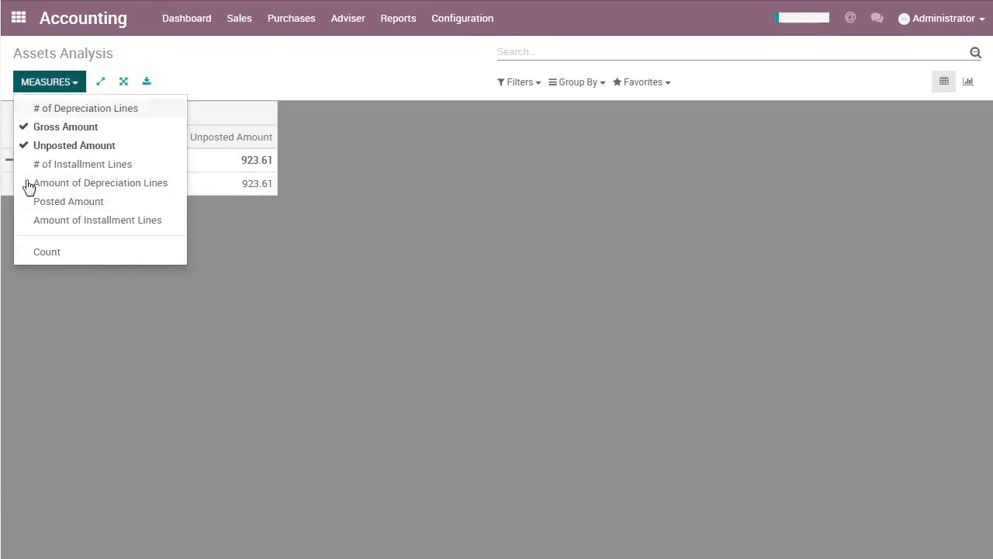
click(260, 257)
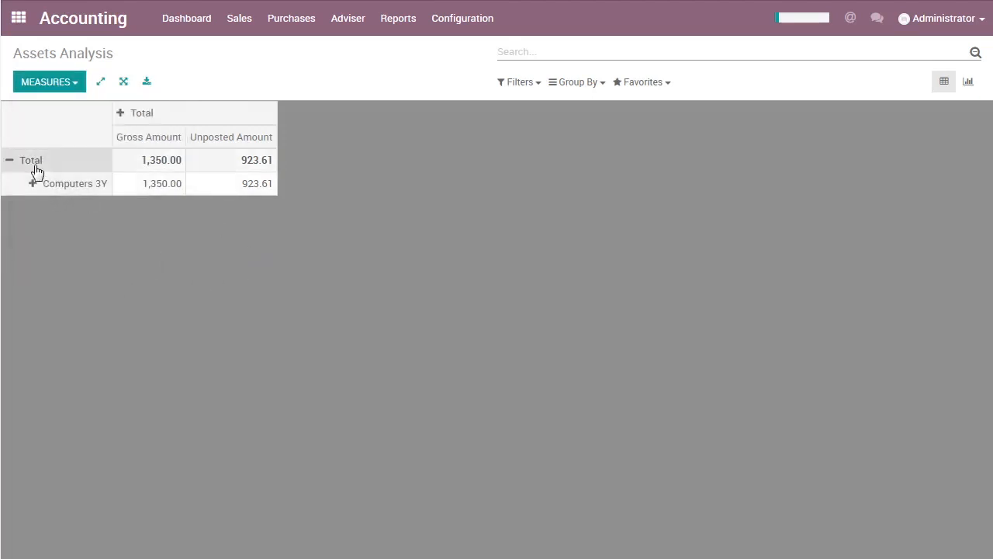
click(558, 85)
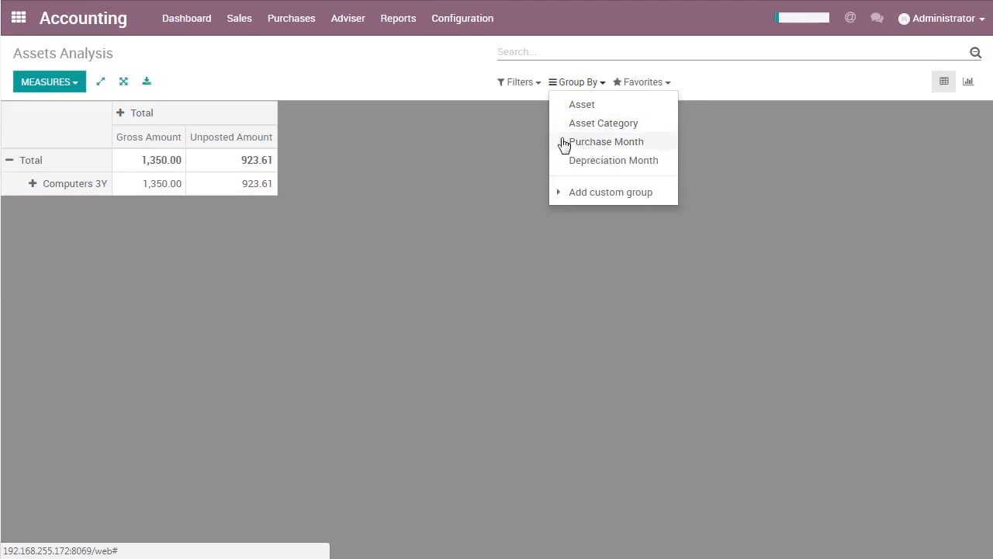
click(349, 182)
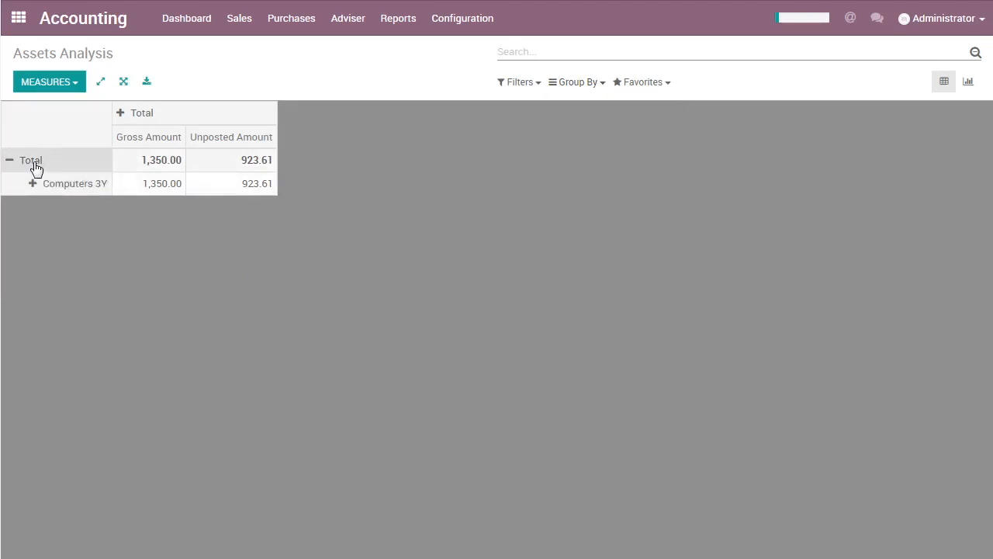